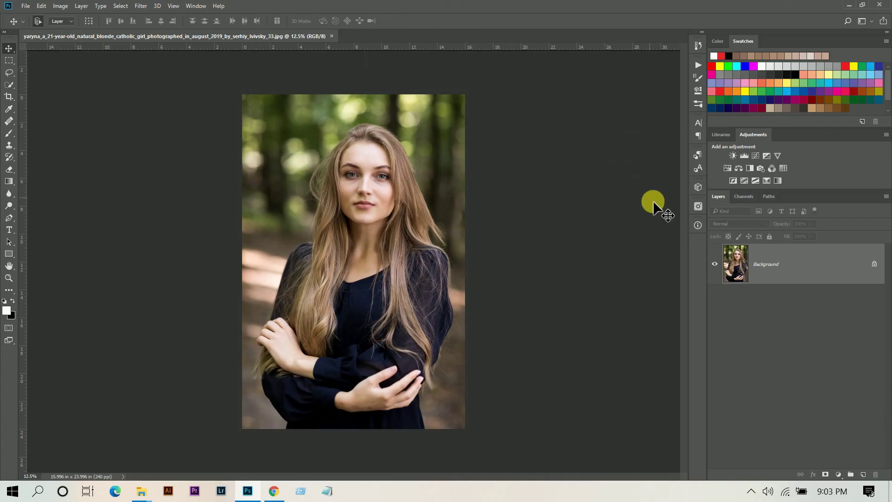
- Duplicate the background to Layer 1 with Ctrl+J, make it a smart object, and open Camera Raw Filter
left_click_drag(777, 269, 779, 271)
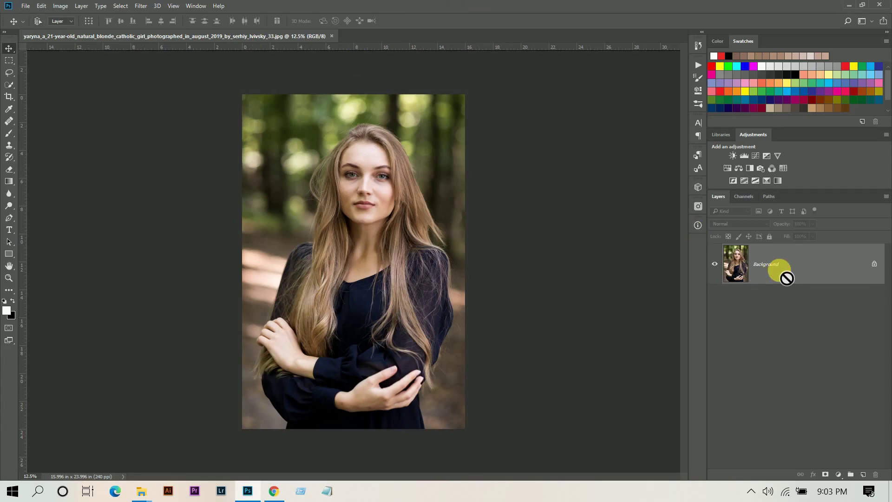
key("ctrl+j")
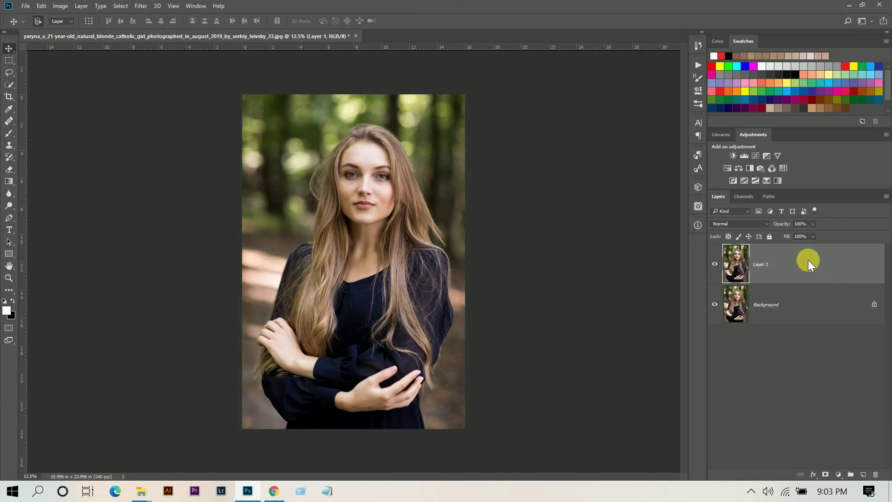
right_click(808, 260)
left_click(591, 238)
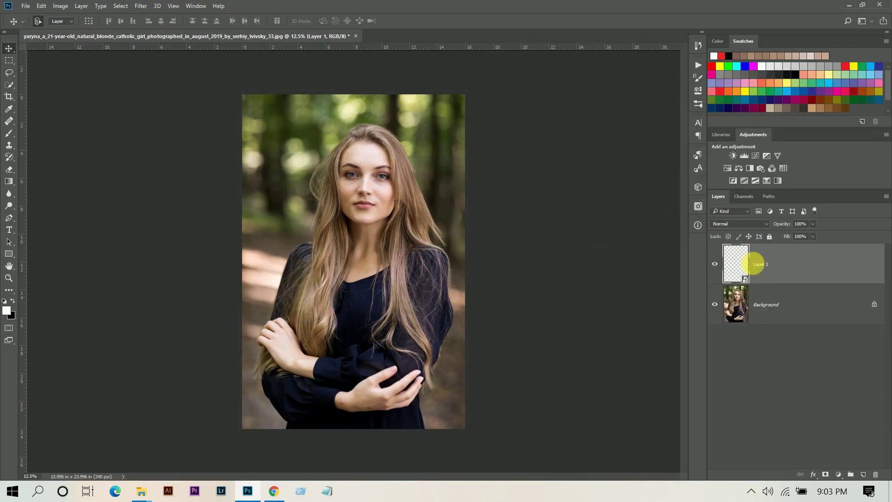
left_click(140, 5)
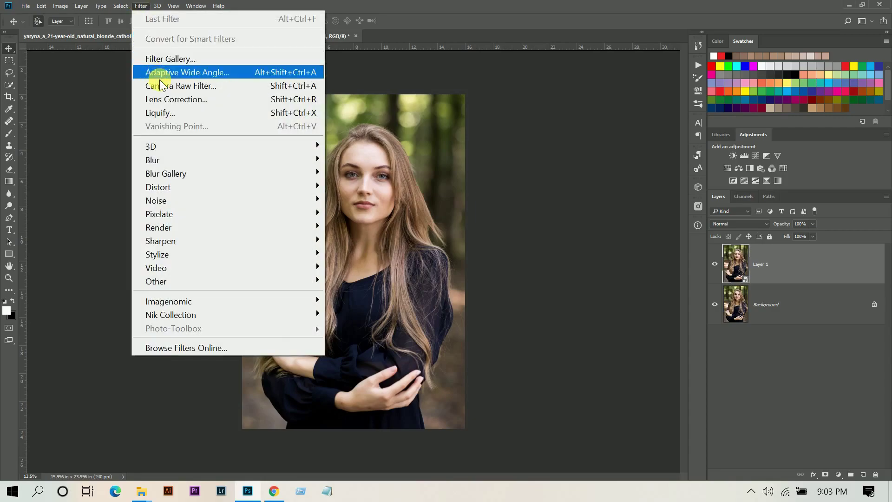
left_click(161, 88)
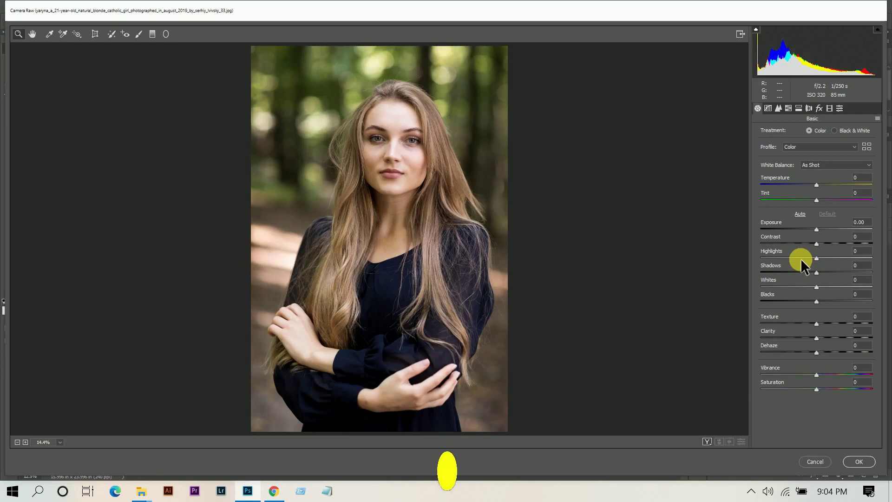
- In Camera Raw's Basic panel, set Highlights -40, Shadows +22 and Clarity +4
left_click_drag(801, 259, 795, 263)
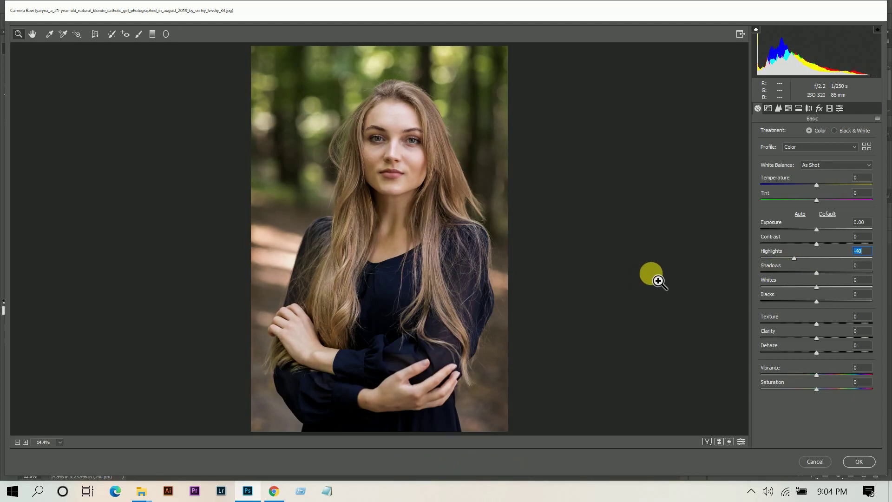
left_click(824, 273)
left_click_drag(824, 272, 827, 270)
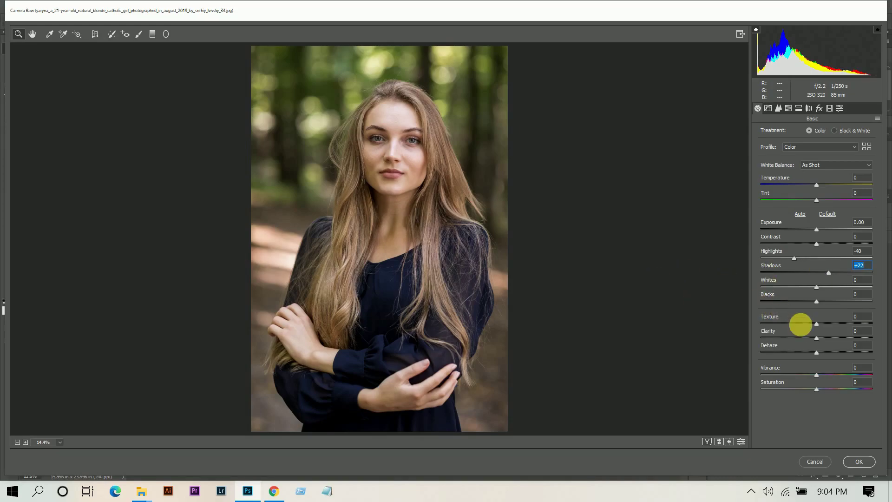
left_click(817, 338)
left_click_drag(819, 335, 819, 336)
key("Up")
key("Up")
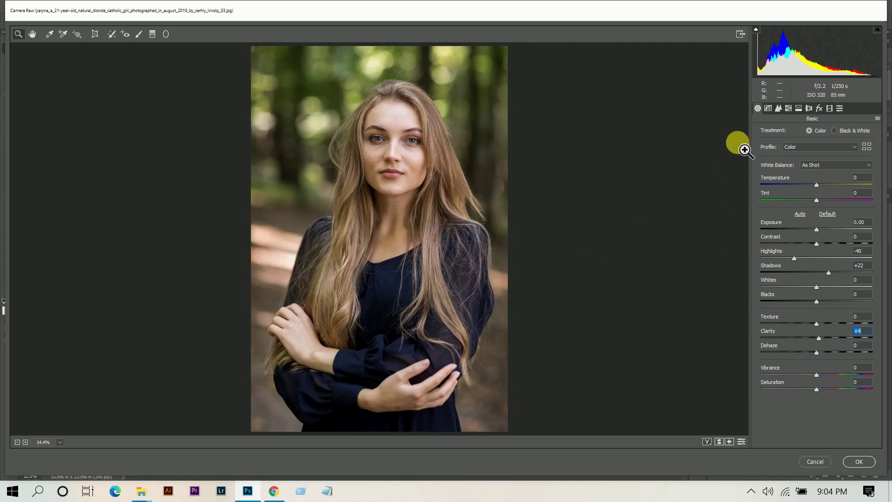
- Raise the Detail sharpening amount, then set HSL Hue to Yellows -30 and Greens -50
left_click(780, 110)
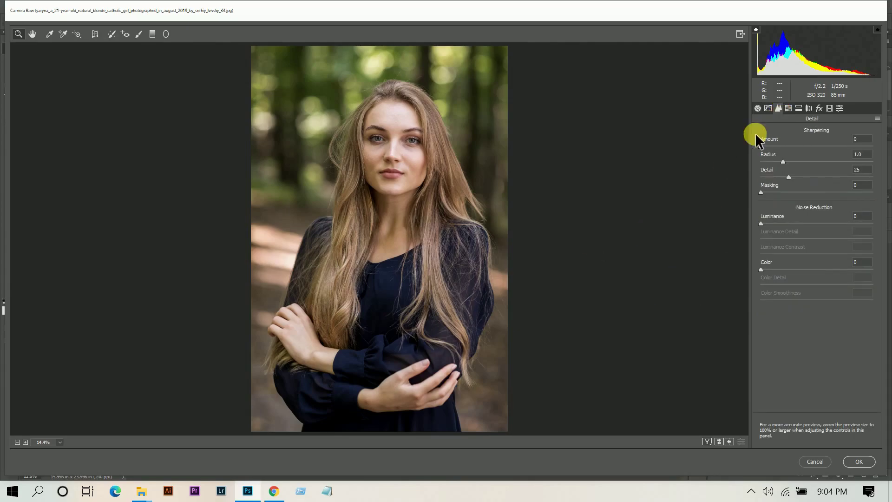
left_click(782, 144)
left_click(788, 108)
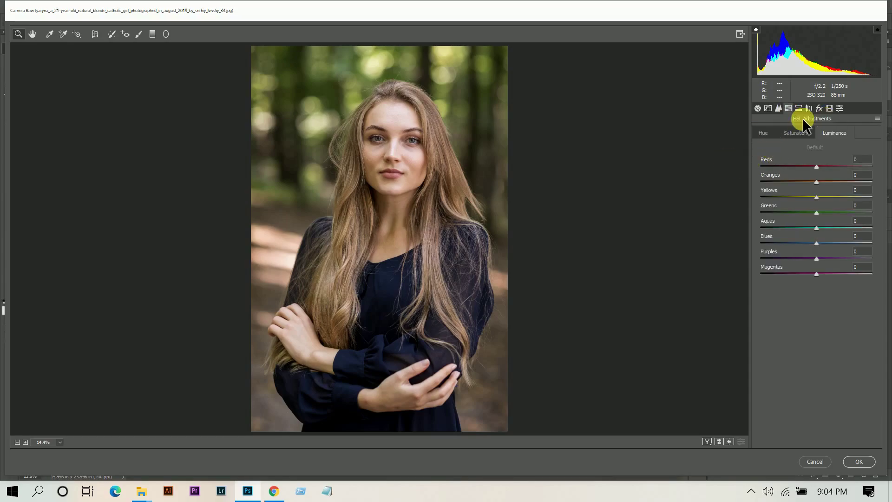
left_click(762, 134)
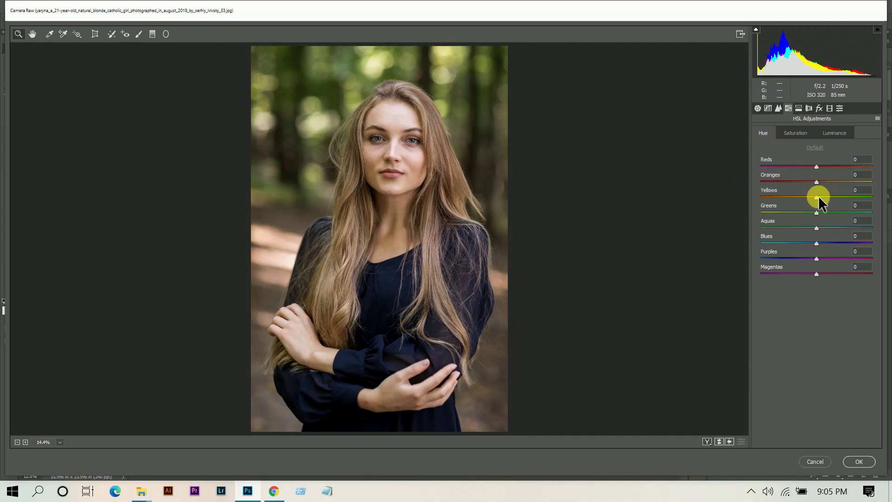
left_click_drag(819, 196, 808, 201)
left_click_drag(817, 212, 792, 218)
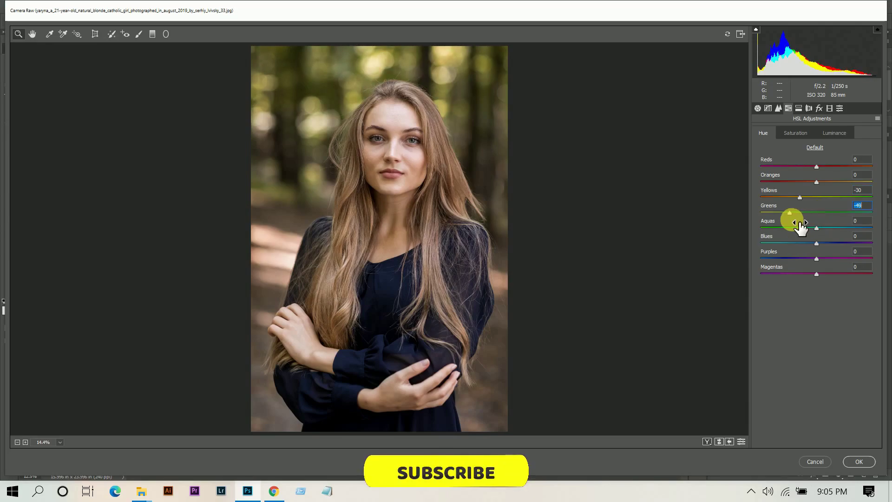
left_click_drag(792, 219, 786, 219)
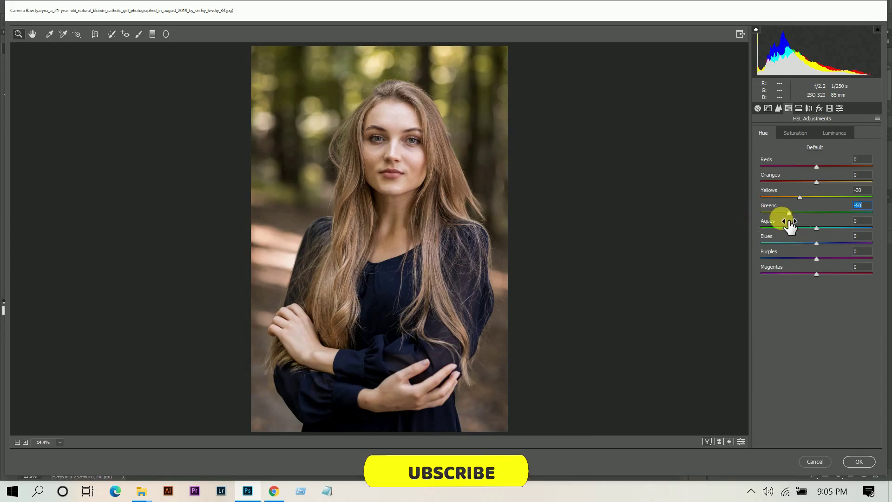
- Set HSL Saturation to Reds +20, Oranges +18, Yellows -10 and Greens -10
left_click(795, 133)
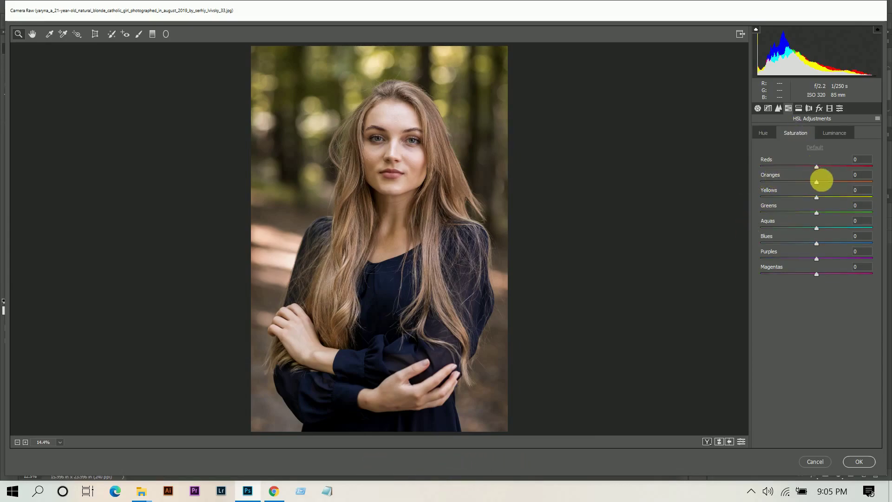
left_click_drag(817, 182, 826, 182)
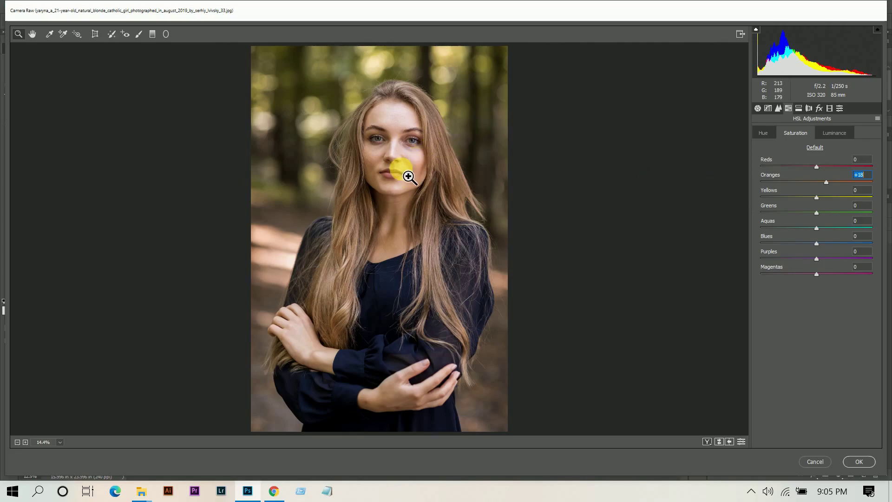
left_click(828, 167)
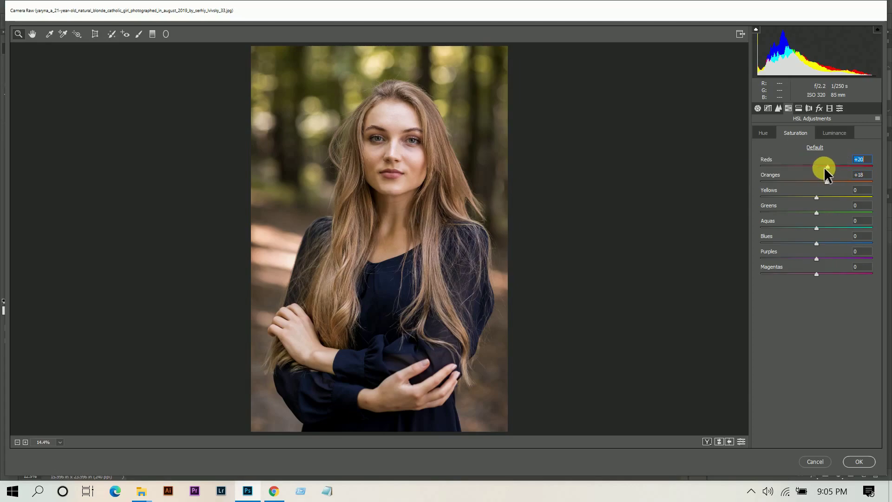
left_click(806, 196)
left_click_drag(806, 195, 811, 196)
left_click(817, 211)
left_click_drag(814, 213, 812, 213)
key("Down")
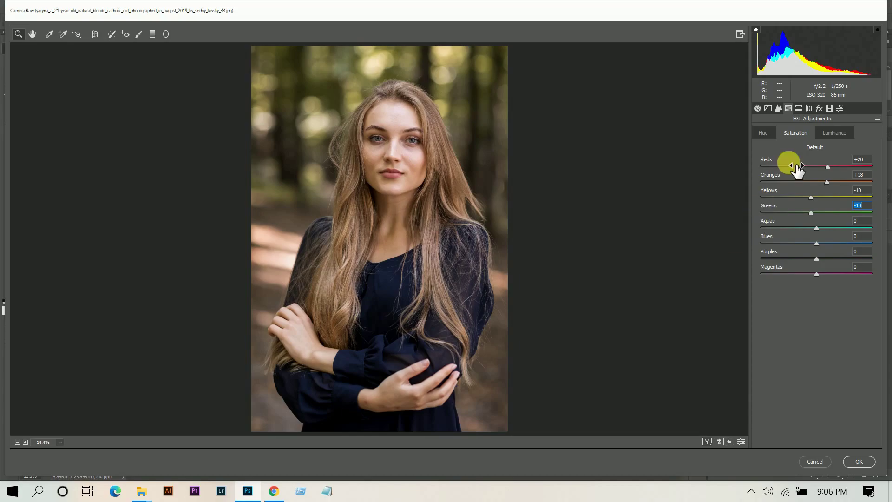
- Set HSL Luminance to Oranges +10, Yellows +30 and Greens +30, then return to Basic
left_click(841, 136)
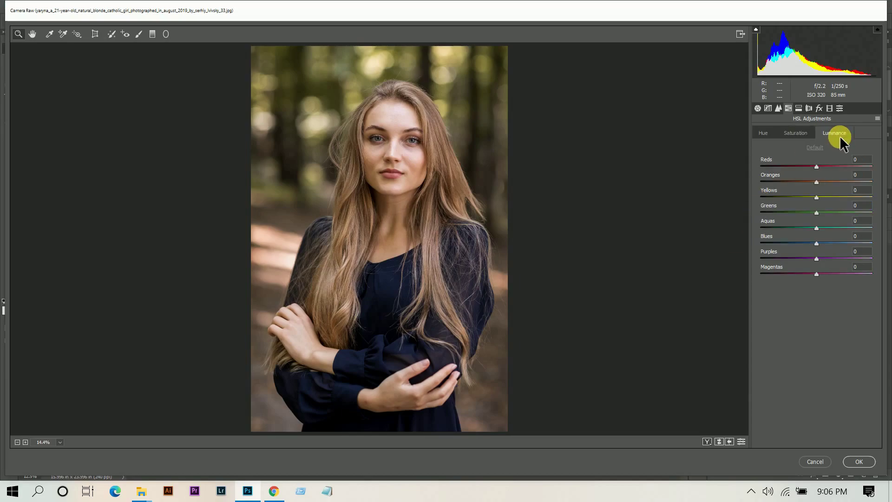
left_click(823, 180)
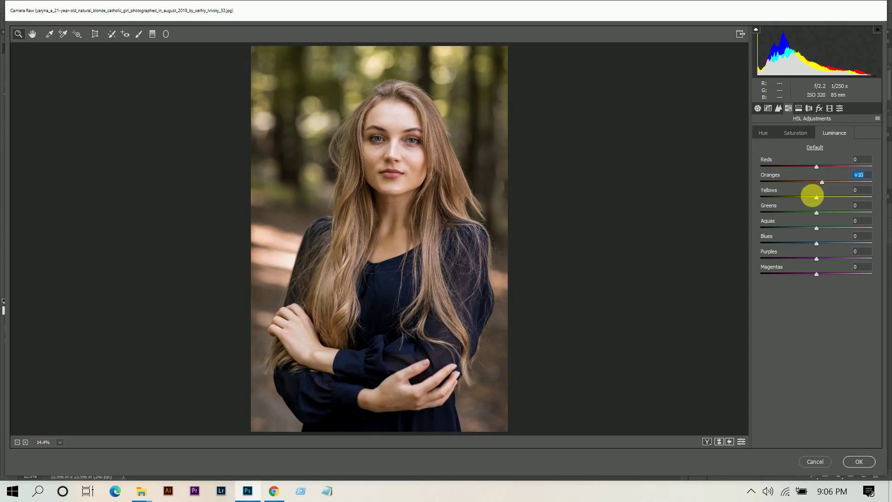
left_click(829, 195)
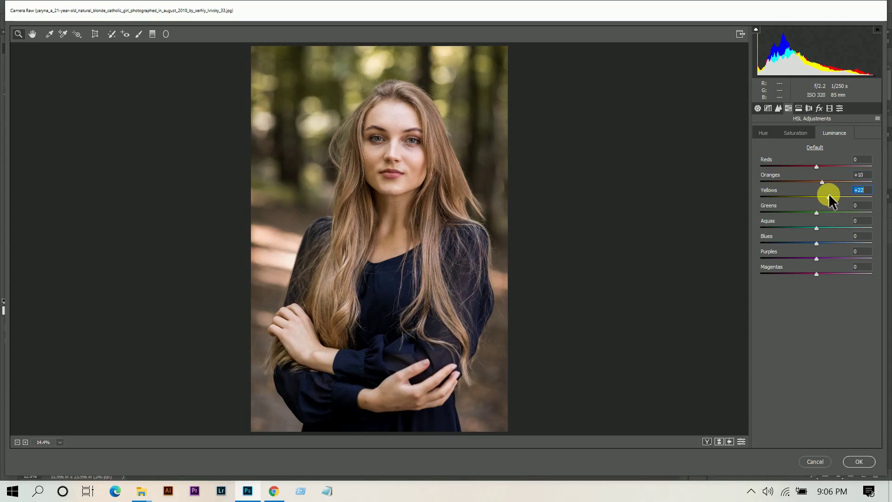
key("Up")
key("Up")
key("Up")
key("Up")
left_click(835, 212)
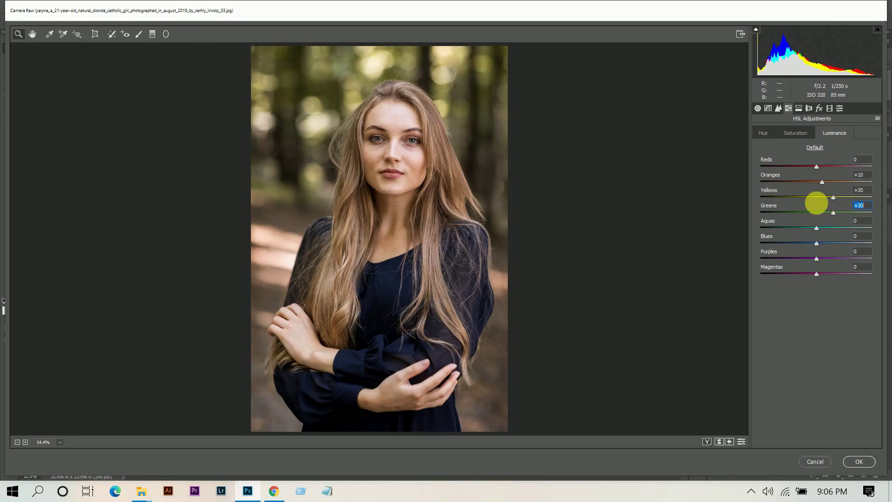
left_click(761, 113)
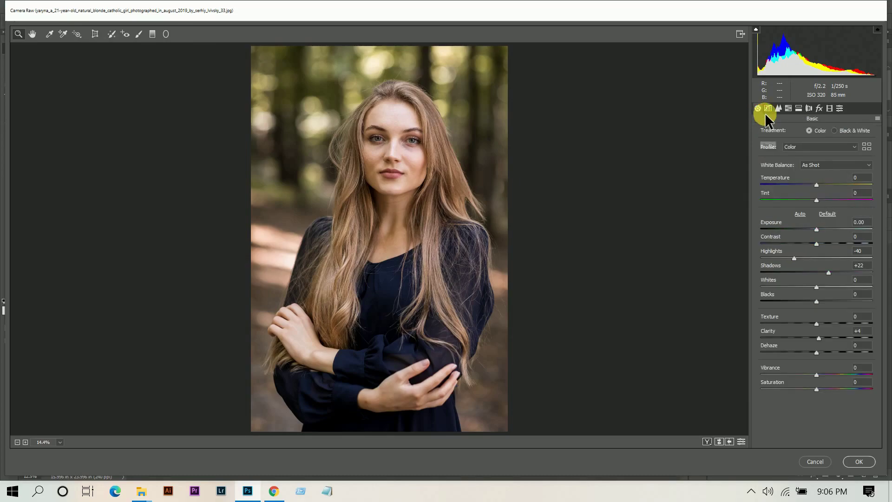
- Apply Camera Raw as a smart filter, zoom in on the face, and collapse Layer 1's Smart Filters
left_click(850, 460)
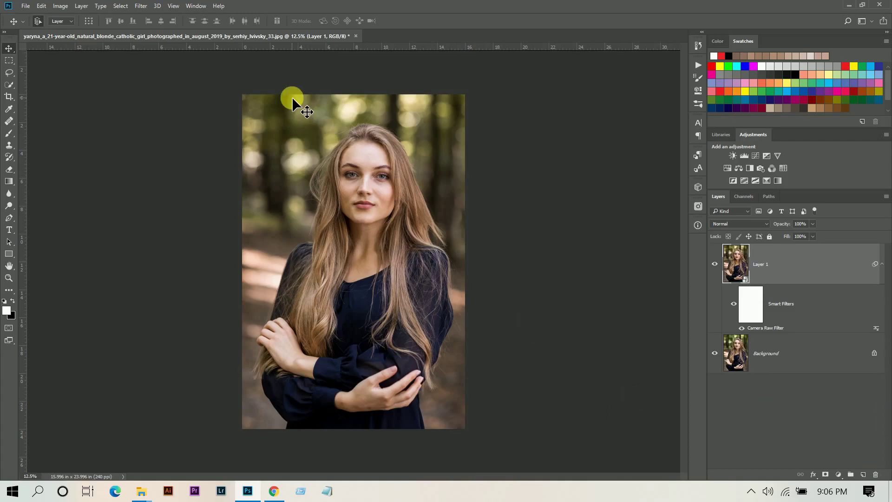
key("ctrl+plus")
key("ctrl+plus")
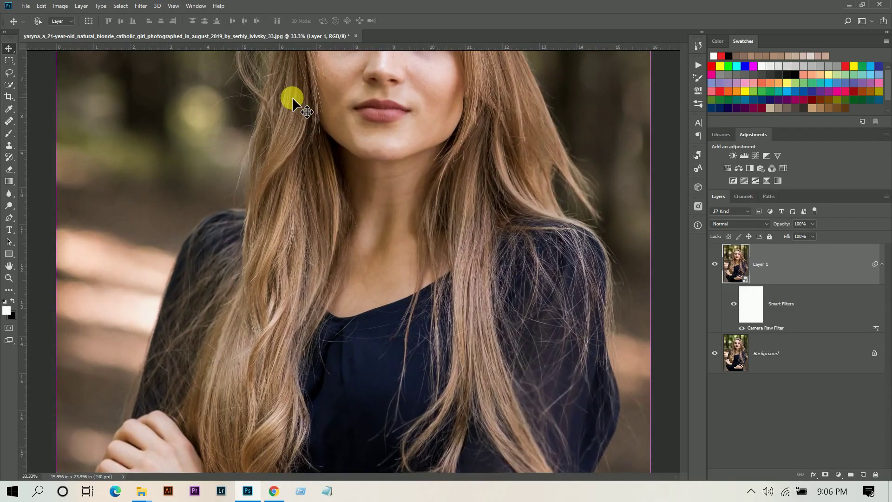
scroll(418, 109, "up", 3)
scroll(488, 95, "up", 3)
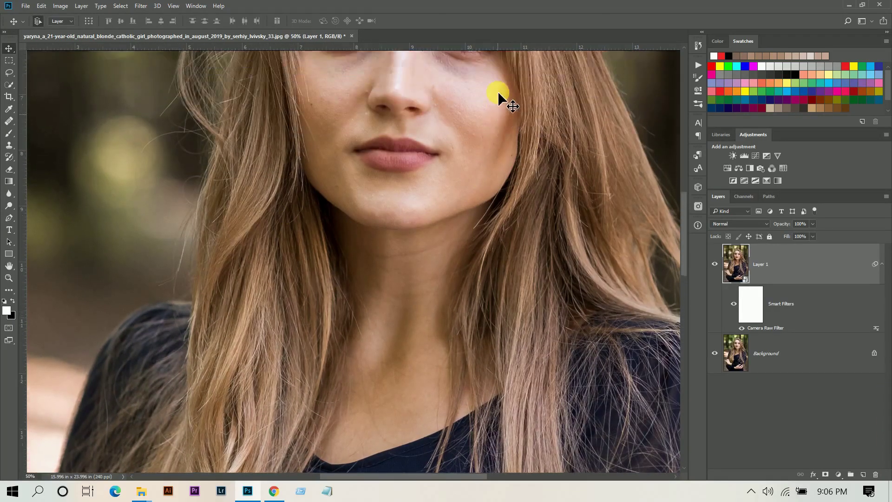
scroll(498, 91, "up", 3)
scroll(444, 118, "up", 1)
scroll(453, 121, "up", 1)
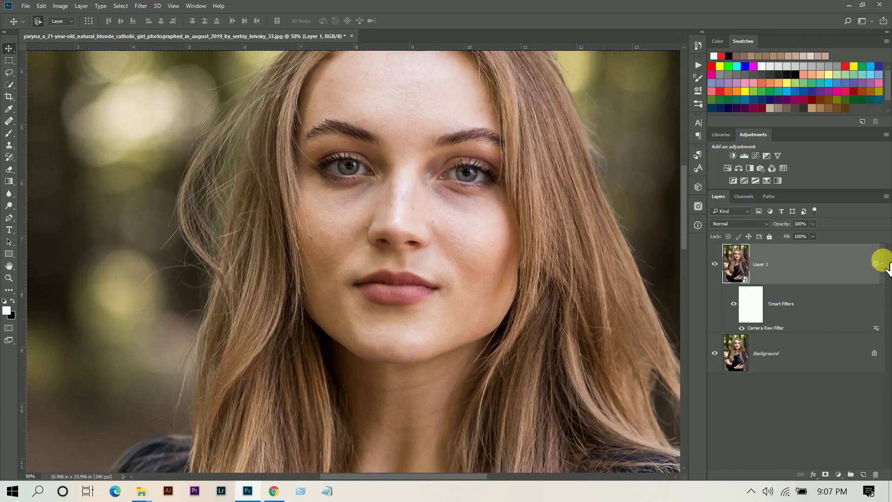
left_click(883, 264)
- Add empty Layer 2 and set the Healing Brush to sample Current & Below
left_click(863, 474)
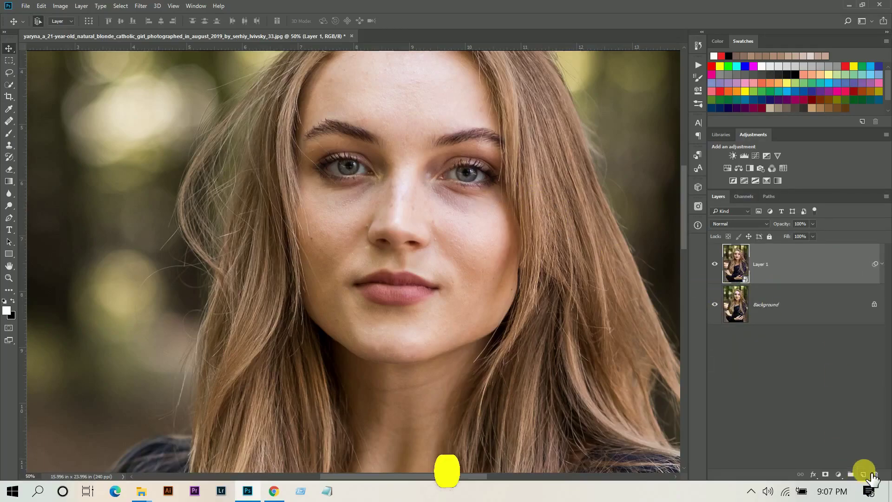
left_click(6, 123)
left_click_drag(6, 125, 56, 137)
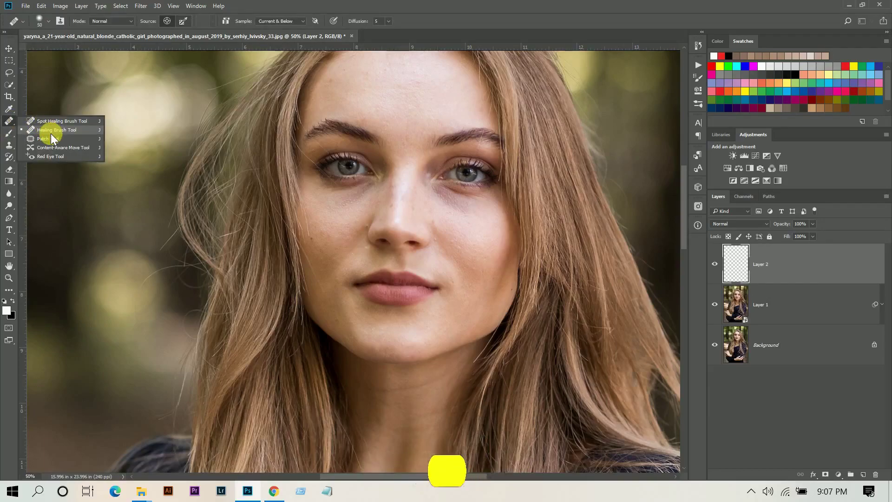
left_click(297, 22)
left_click(295, 35)
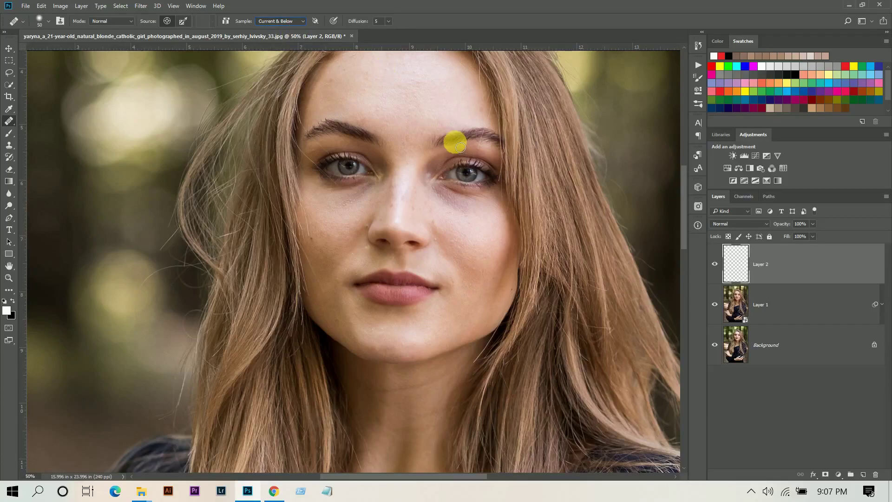
- Zoom in on the face, sample clean forehead skin, and shrink the healing brush
key("ctrl+plus")
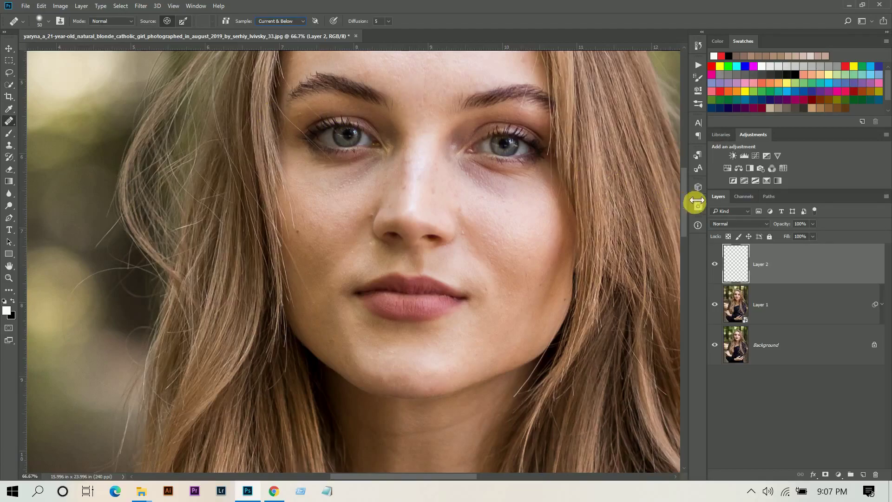
scroll(684, 182, "up", 1)
left_click_drag(684, 183, 688, 169)
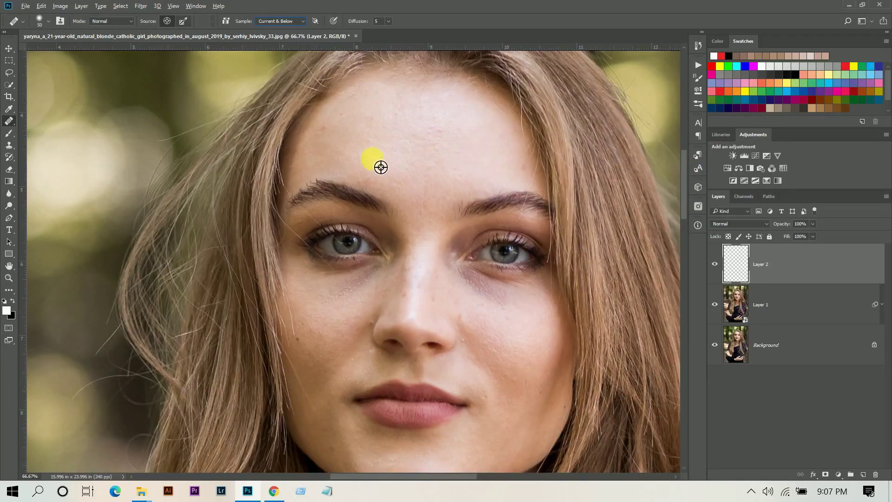
left_click(341, 145, "alt")
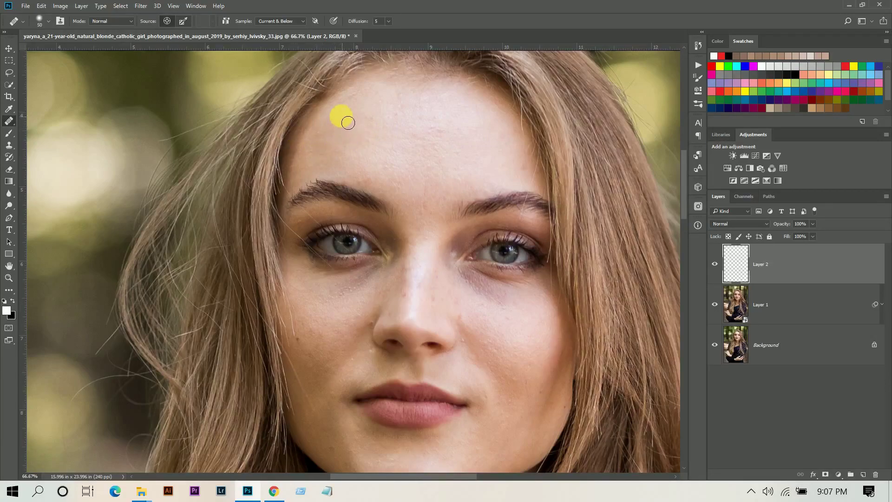
key("bracketleft")
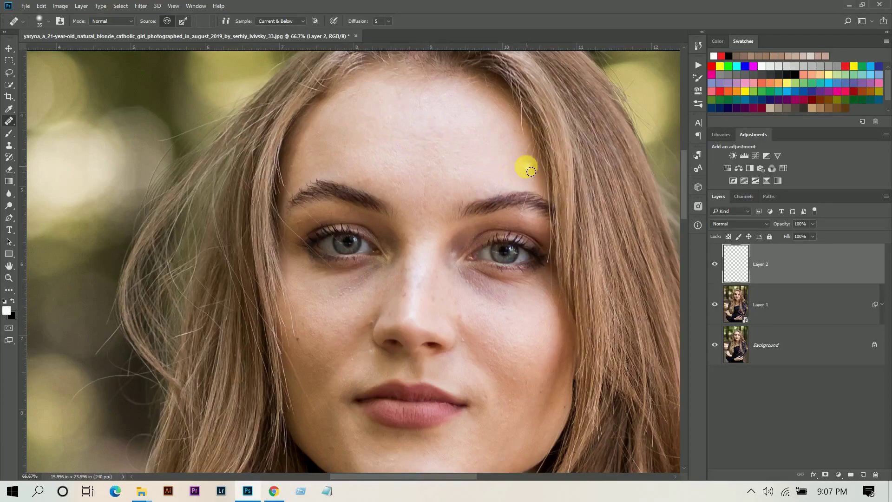
scroll(473, 191, "down", 1)
scroll(473, 191, "down", 3)
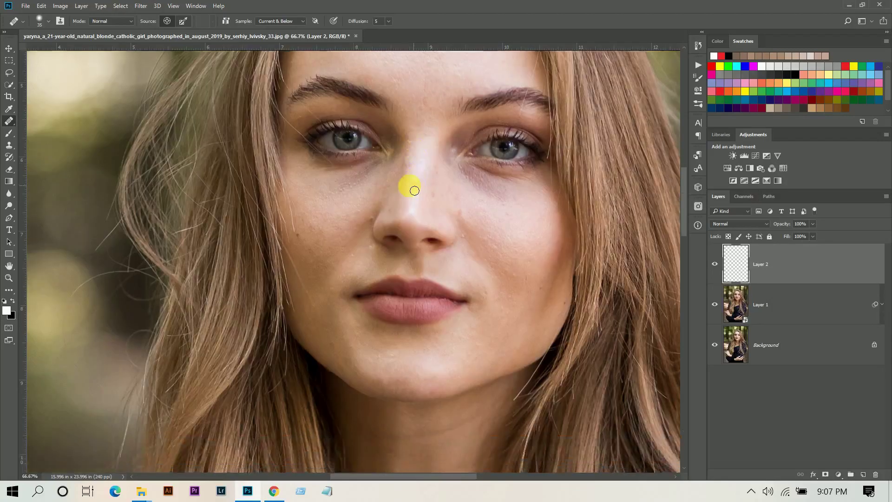
scroll(409, 185, "down", 2)
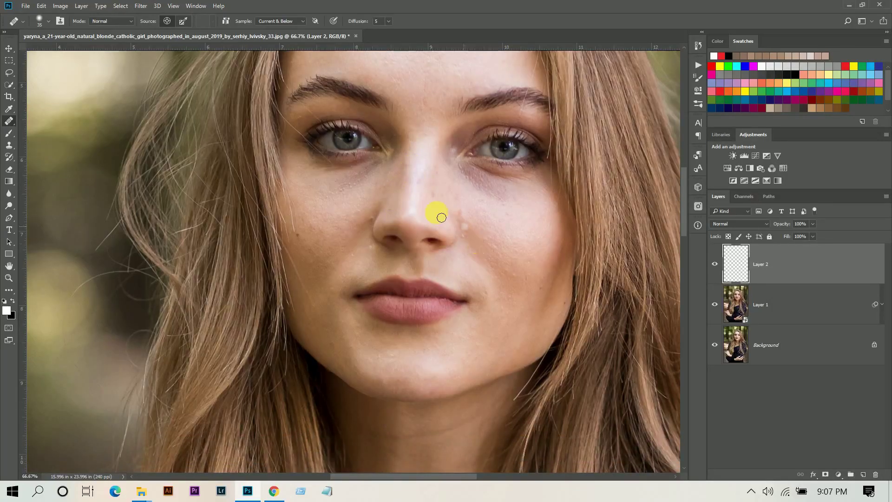
scroll(438, 200, "down", 1)
key("bracketleft")
key("bracketleft")
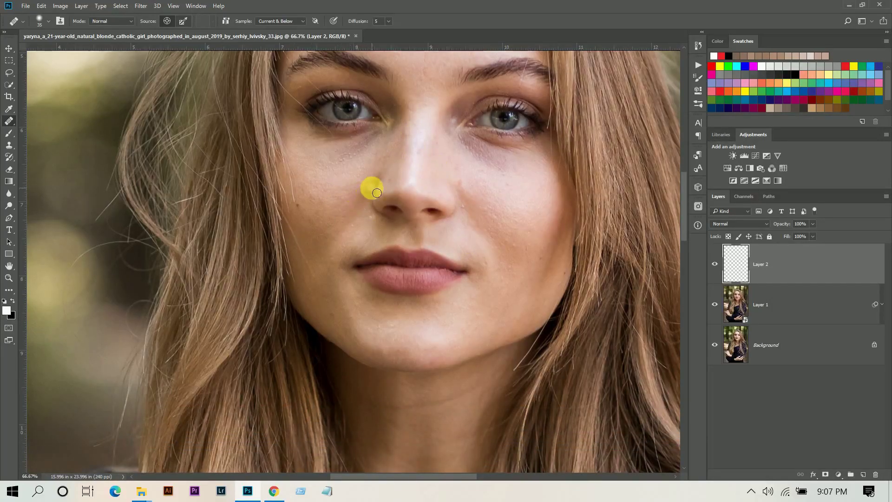
key("bracketright")
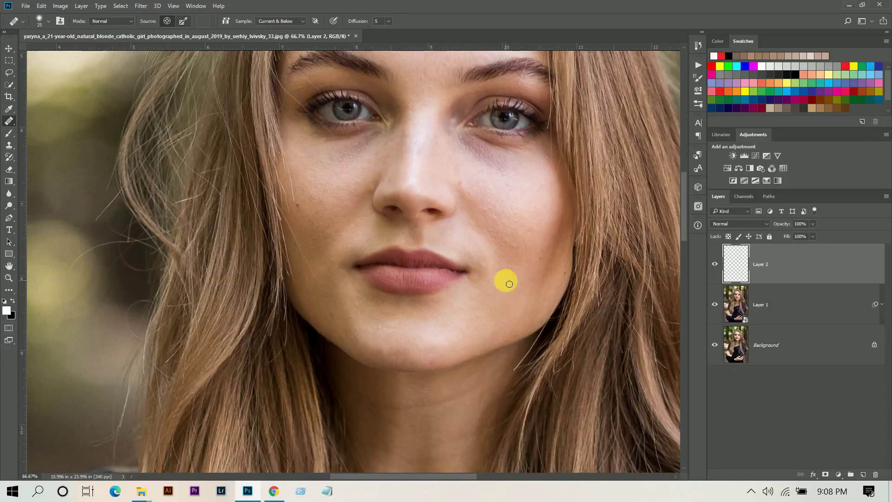
- Pan around the face, reselect Layer 2, and fit the whole photo on screen
scroll(465, 274, "down", 4)
scroll(449, 226, "down", 5)
scroll(449, 206, "up", 2)
scroll(451, 211, "up", 5)
scroll(449, 207, "up", 4)
scroll(447, 206, "up", 2)
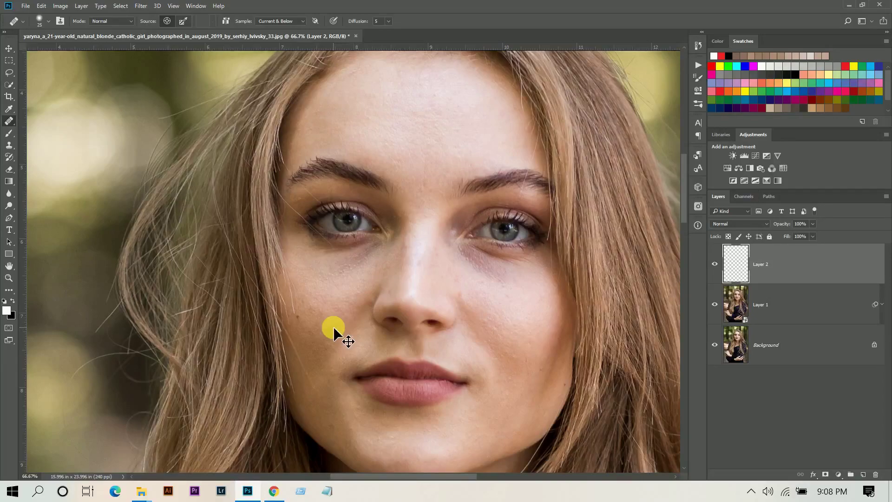
key("ctrl+0")
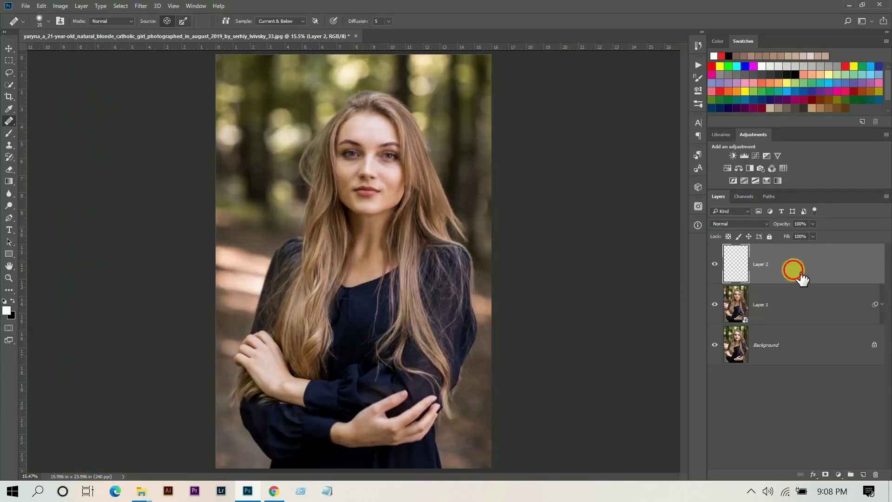
left_click(839, 475)
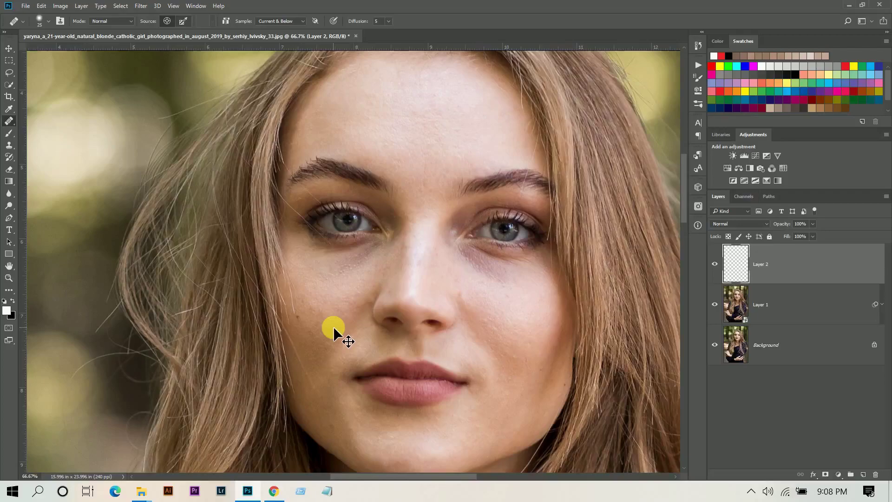
key("ctrl+0")
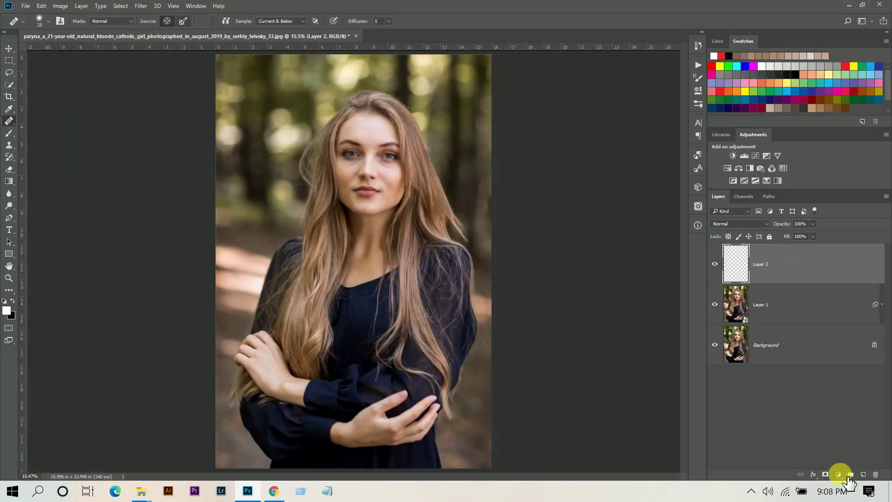
- Add a Curves adjustment layer with shadow, midtone and highlight points and a lifted black point
left_click(839, 474)
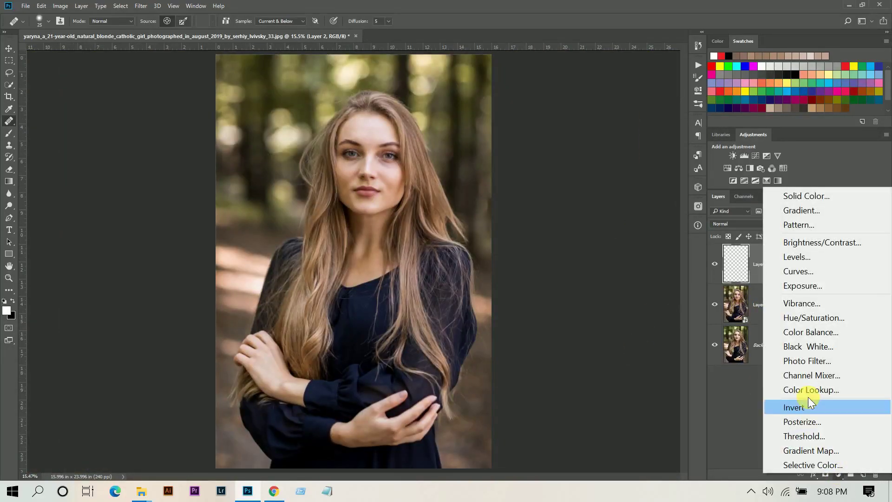
left_click(814, 275)
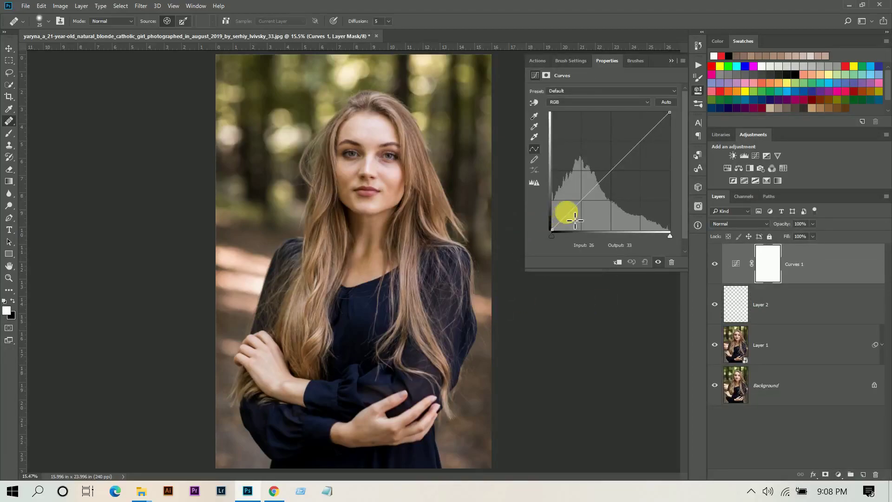
left_click(581, 200)
left_click(611, 170)
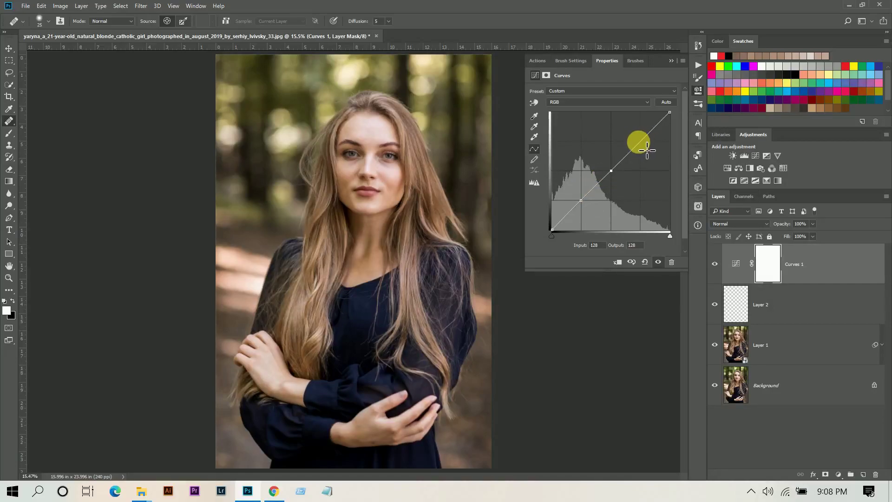
left_click(640, 142)
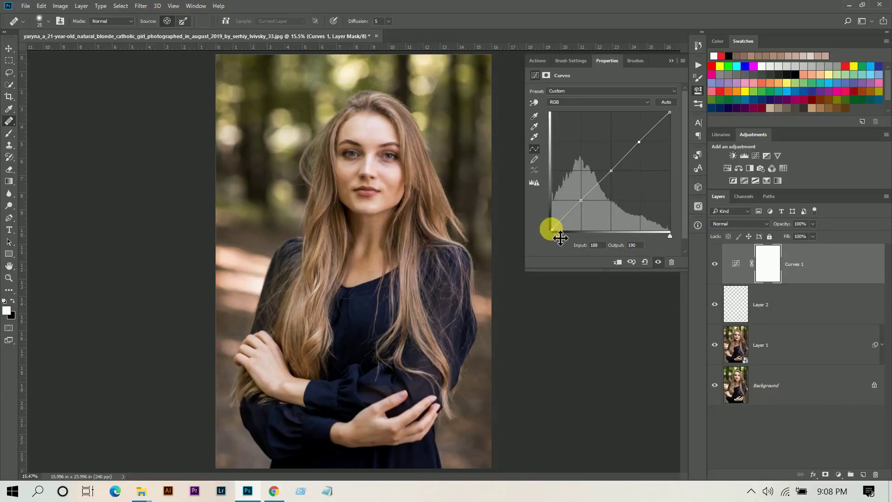
mouse_move(551, 231)
left_mouse_down()
mouse_move(553, 219)
mouse_move(552, 227)
left_mouse_up()
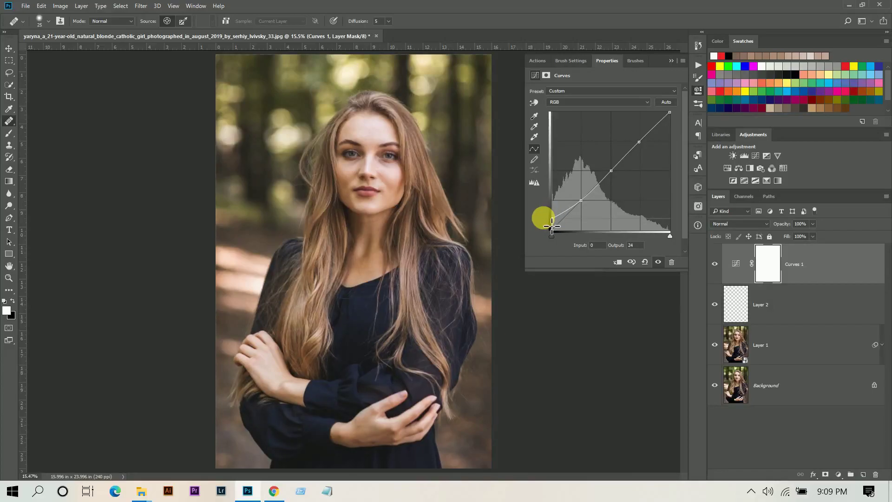
left_click_drag(552, 226, 552, 228)
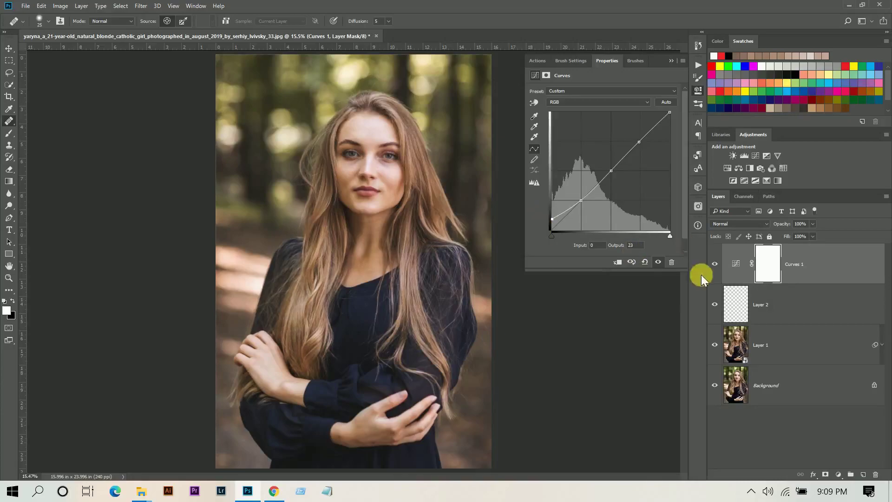
- Toggle the Curves layer's visibility to compare, then close its Properties panel
left_click(715, 264)
left_click(715, 264)
left_click(715, 264)
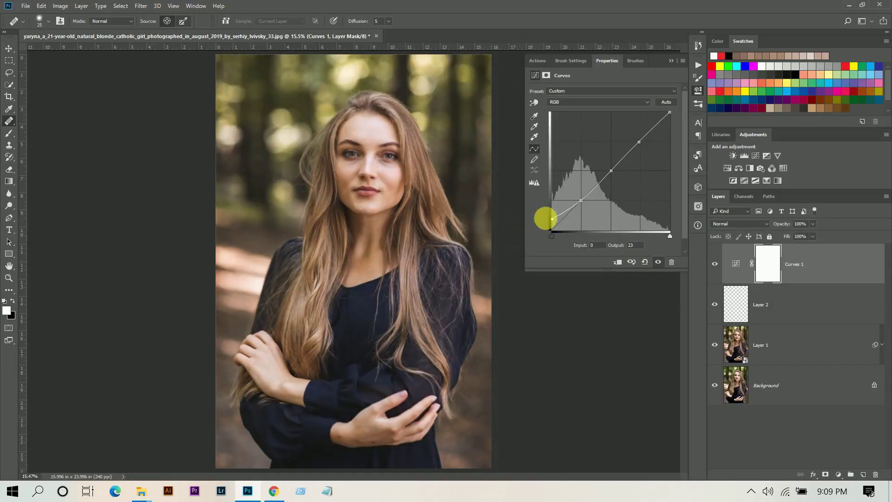
left_click(672, 62)
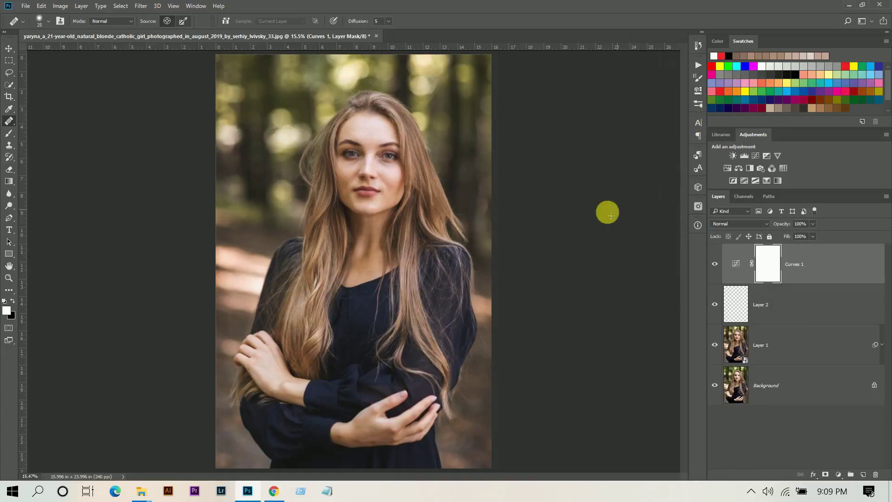
- Add a Hue/Saturation adjustment layer above Curves with Saturation at -10
left_click(831, 271)
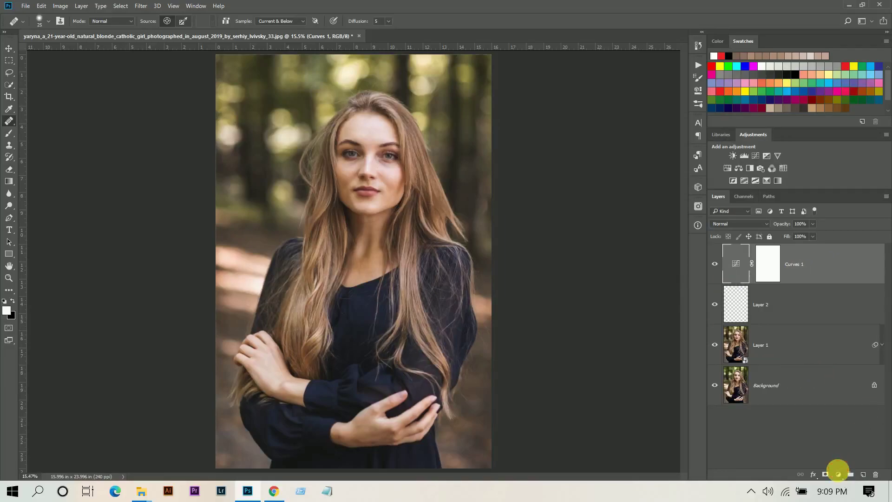
left_click(839, 474)
left_click(821, 318)
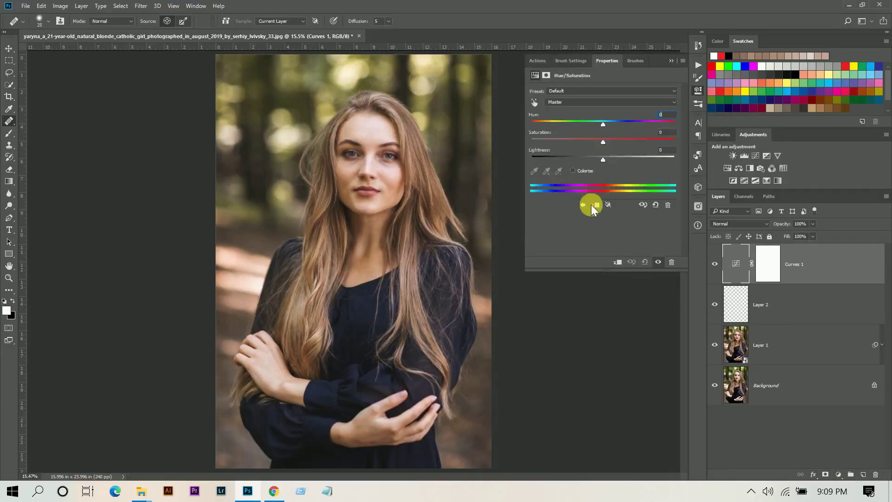
left_click(598, 138)
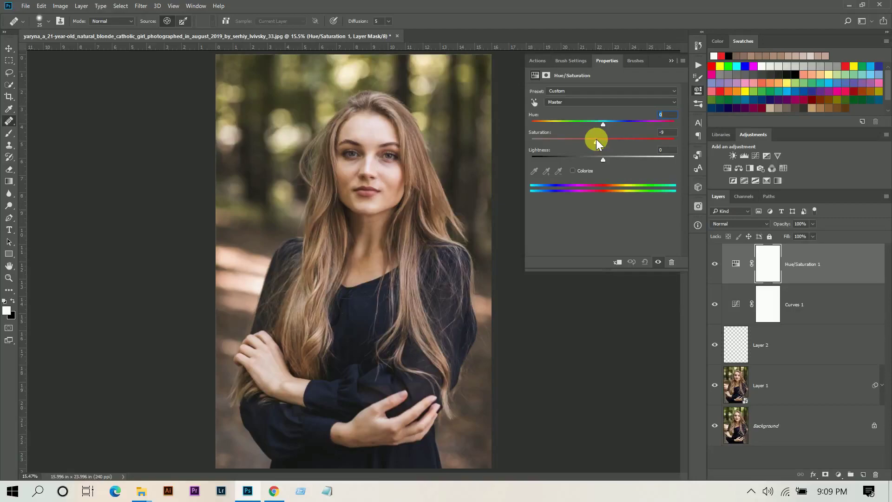
left_click(667, 133)
key("Down")
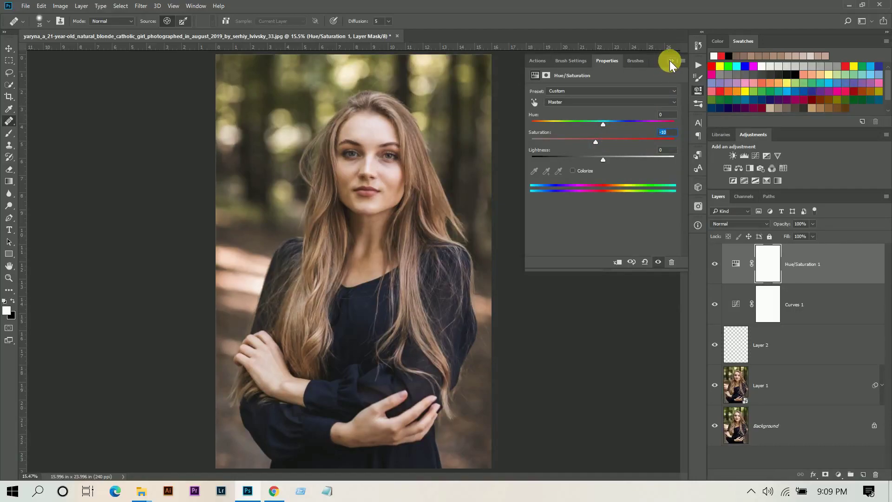
left_click(671, 62)
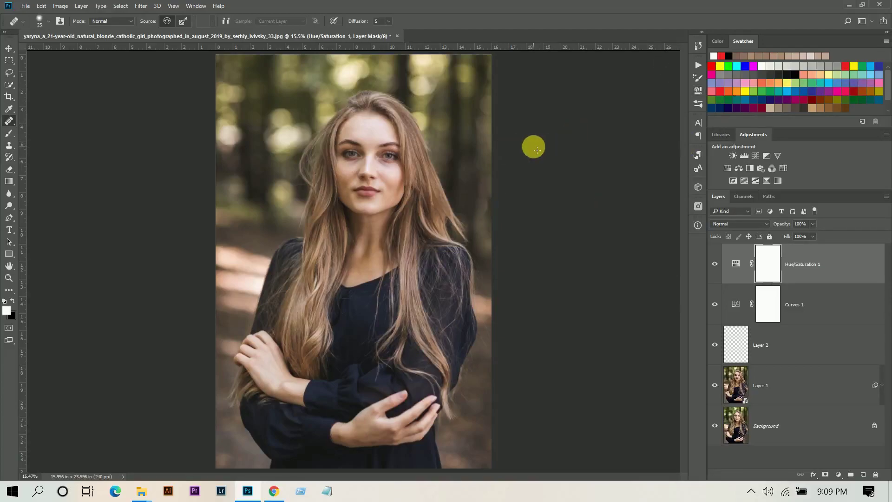
left_click(827, 256)
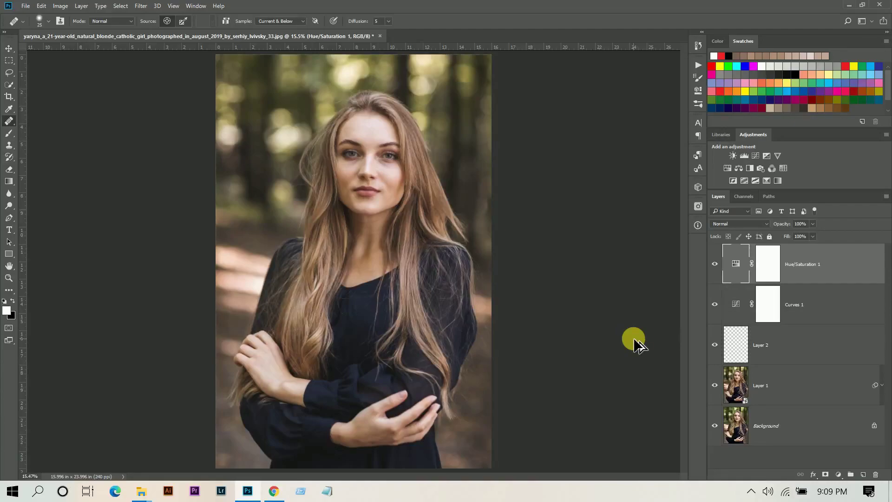
- Stamp all visible layers into Layer 3 and launch Filter > Photo-Toolbox > SkinFiner
key("ctrl+shift+alt+e")
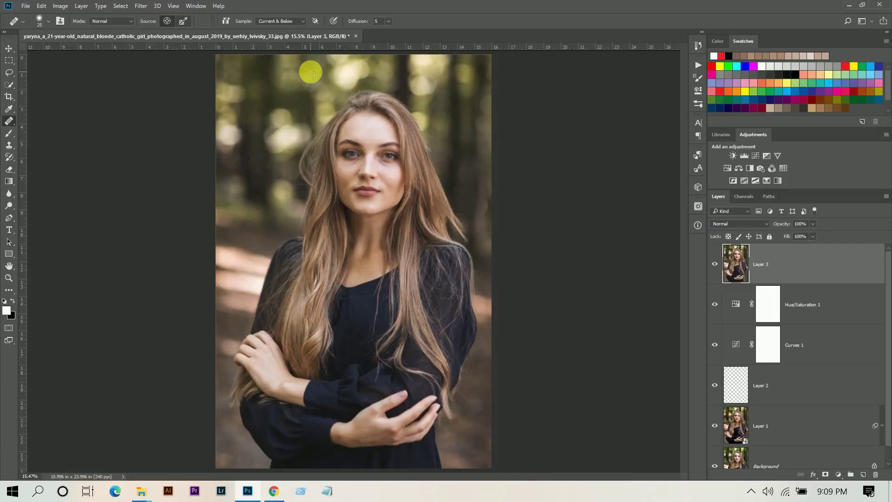
left_click(138, 8)
mouse_move(174, 328)
left_click(348, 328)
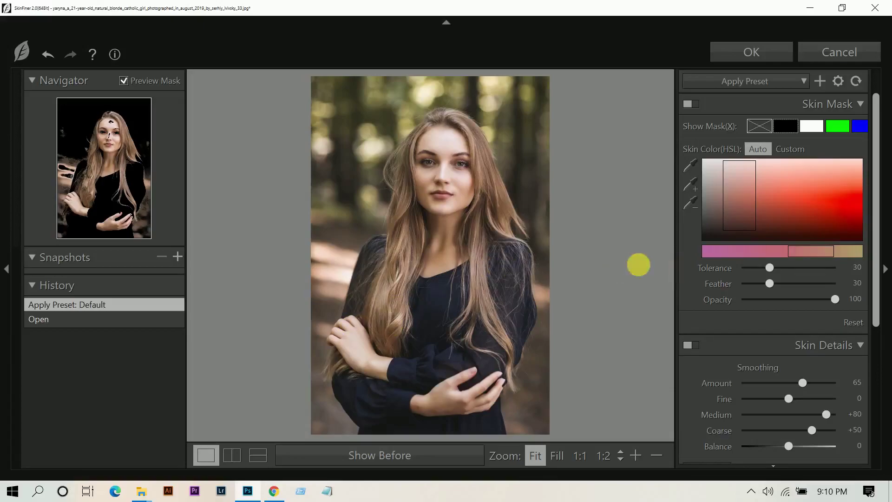
- Set SkinFiner's Smoothing Amount to 55 and apply it to Layer 3
left_click(621, 453)
left_click_drag(803, 383, 791, 383)
scroll(516, 279, "up", 1)
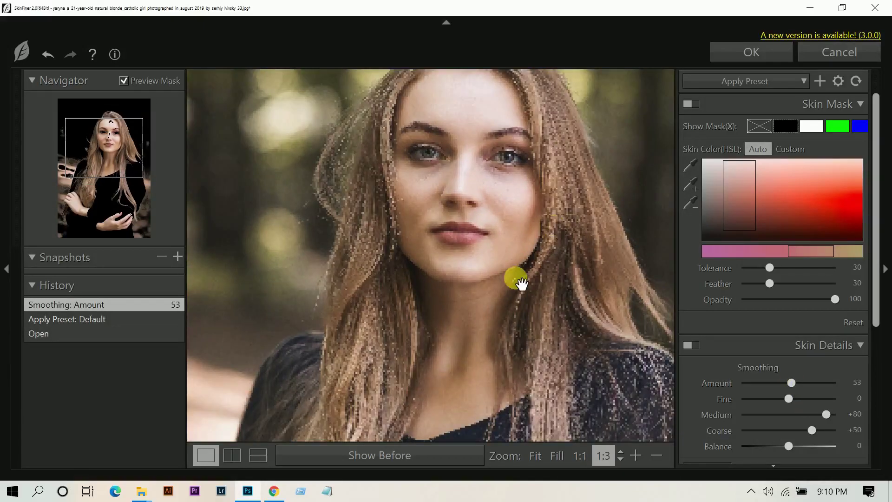
left_click(636, 456)
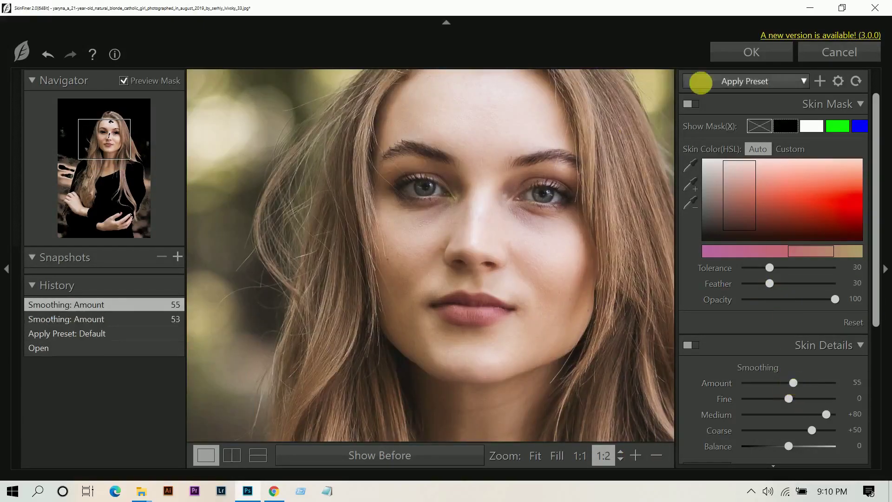
left_click(744, 43)
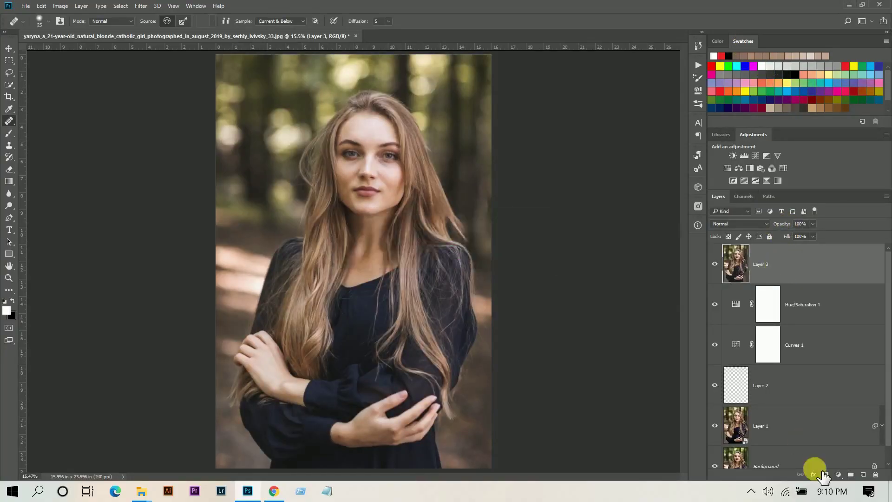
- Add a black hiding mask to Layer 3 and brush the face and hands back in
left_click(826, 474, "alt")
key("b")
scroll(362, 116, "up", 3)
scroll(372, 163, "up", 5)
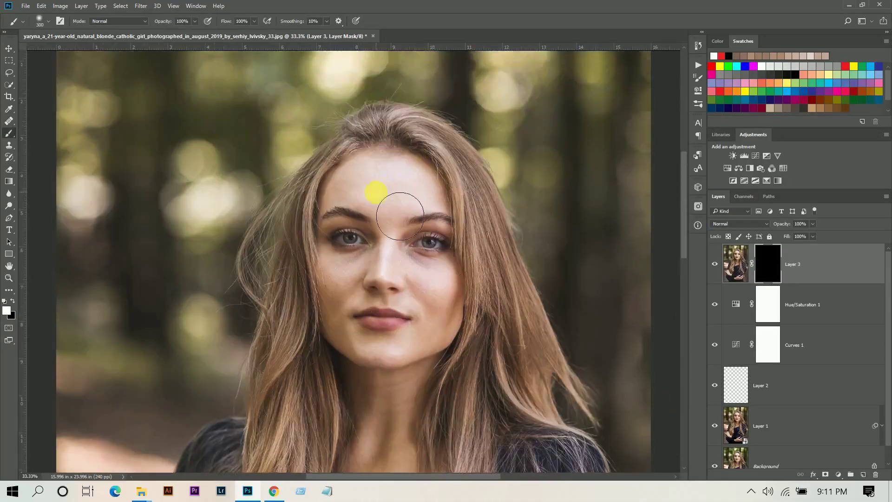
mouse_move(418, 357)
left_mouse_down()
mouse_move(348, 323)
mouse_move(349, 266)
mouse_move(370, 319)
left_mouse_up()
key("bracketright")
key("bracketright")
key("bracketright")
scroll(417, 366, "down", 5)
scroll(378, 307, "down", 1)
key("bracketleft")
scroll(265, 237, "down", 10)
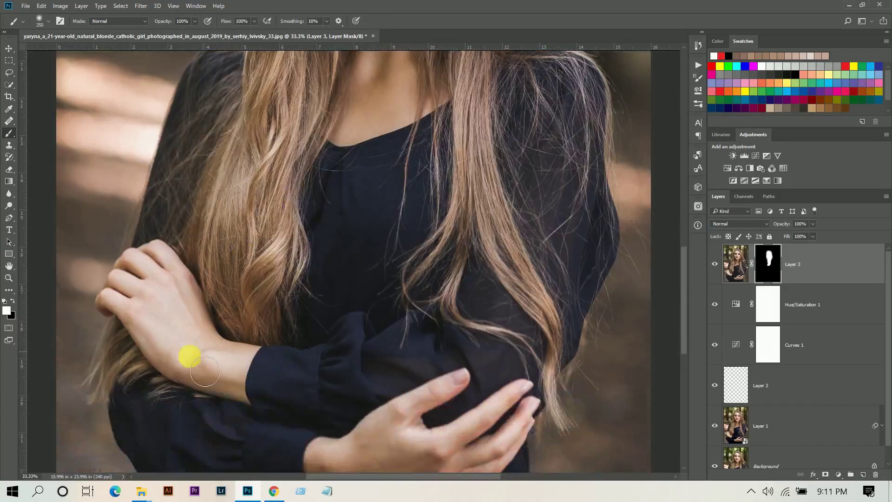
scroll(189, 355, "down", 5)
left_click(143, 178)
mouse_move(142, 178)
left_mouse_down()
mouse_move(335, 312)
mouse_move(375, 305)
left_mouse_up()
- Fit the image in view and toggle Layer 3 off and on to compare
key("ctrl+minus")
key("ctrl+minus")
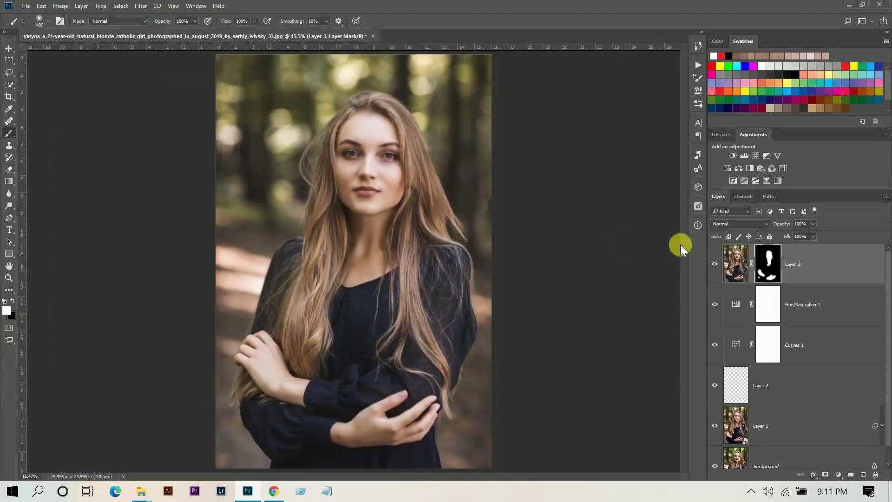
key("ctrl+0")
key("ctrl+plus")
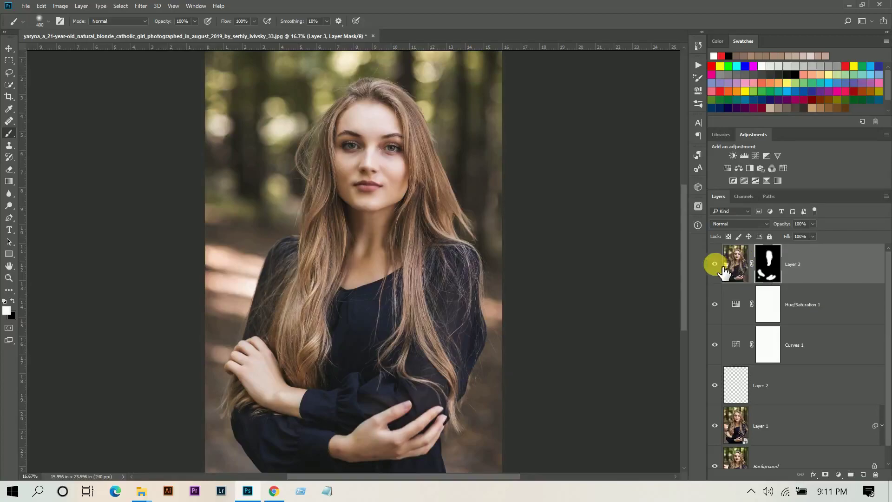
left_click(716, 265)
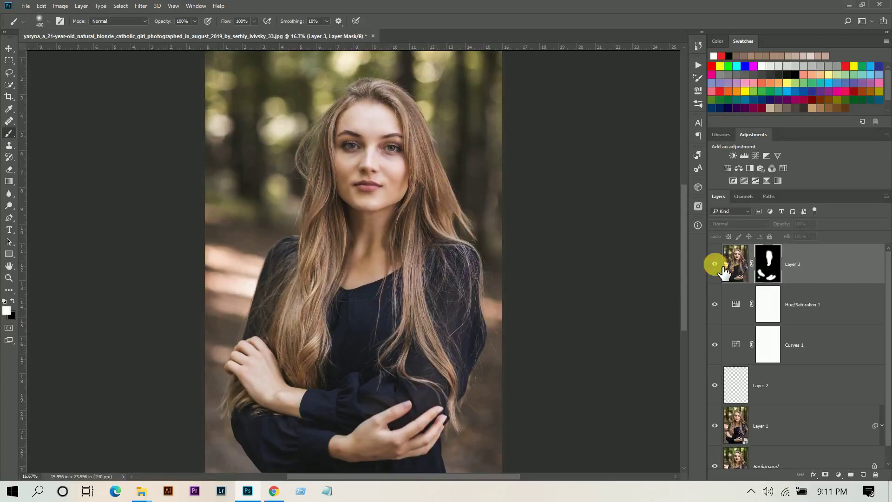
left_click(716, 264)
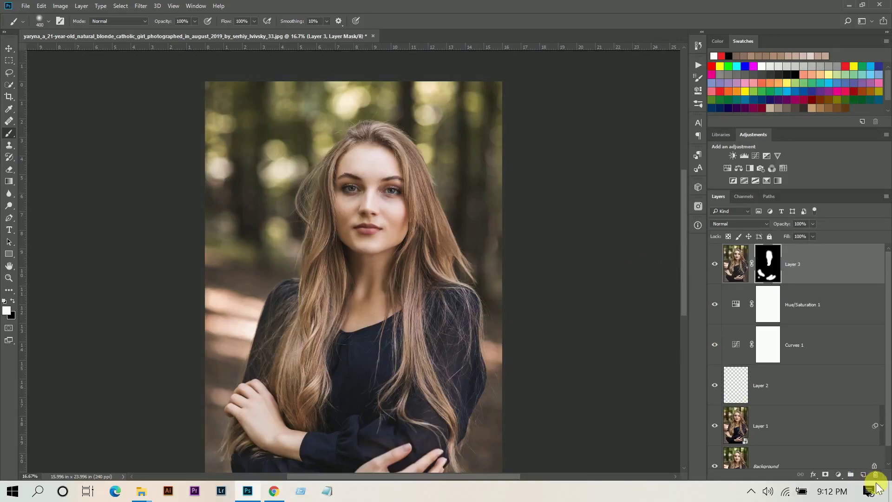
- Add a new layer above Layer 3 named 'Dodge & Burn'
left_click(863, 475)
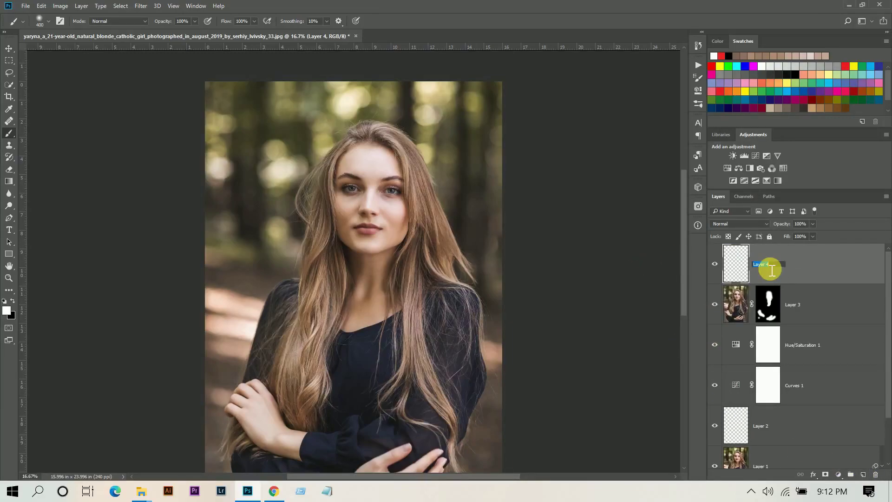
double_click(769, 266)
type("Dodge & Burn")
left_click(829, 271)
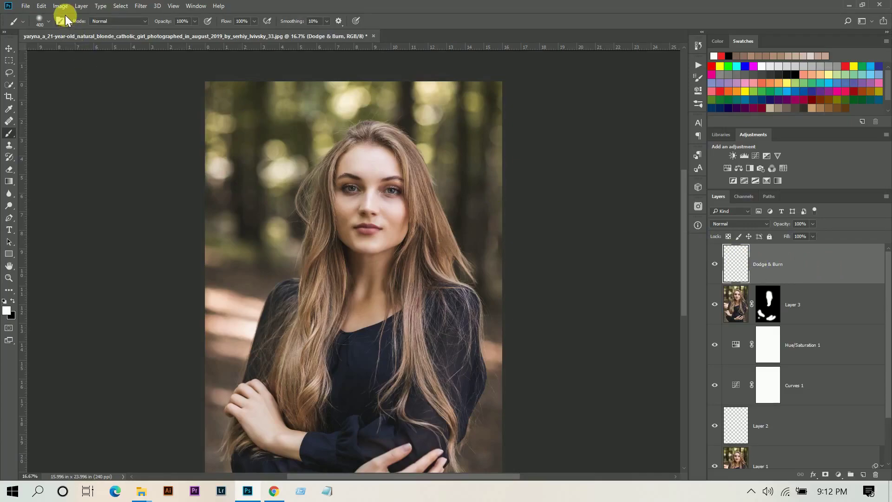
- Fill the Dodge & Burn layer with 50% gray and set its blend mode to Overlay
left_click(42, 6)
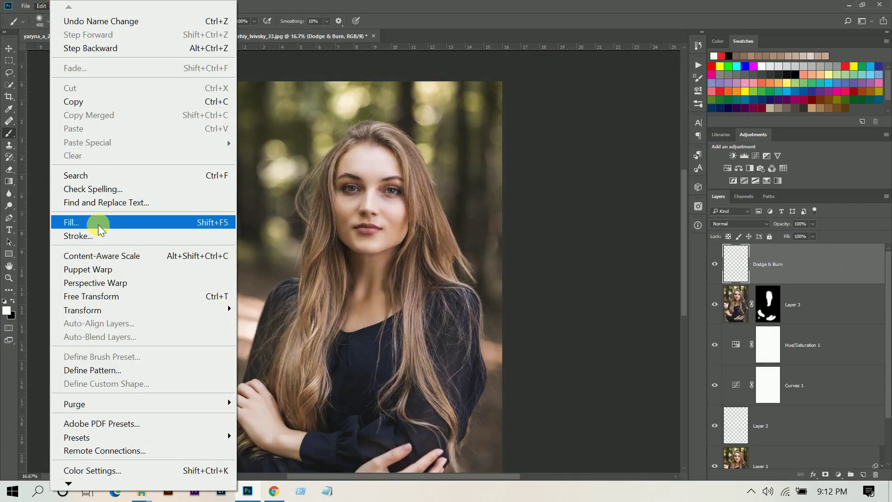
left_click(96, 225)
left_click(320, 125)
left_click(319, 194)
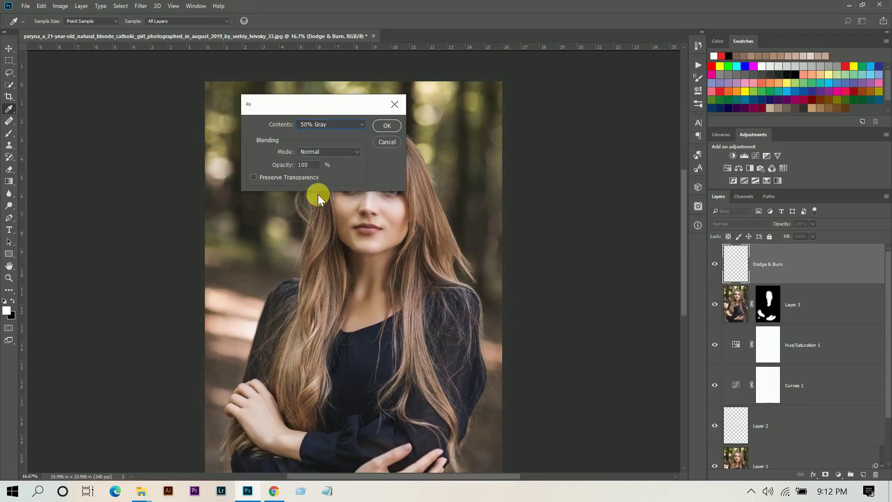
left_click(388, 126)
key("b")
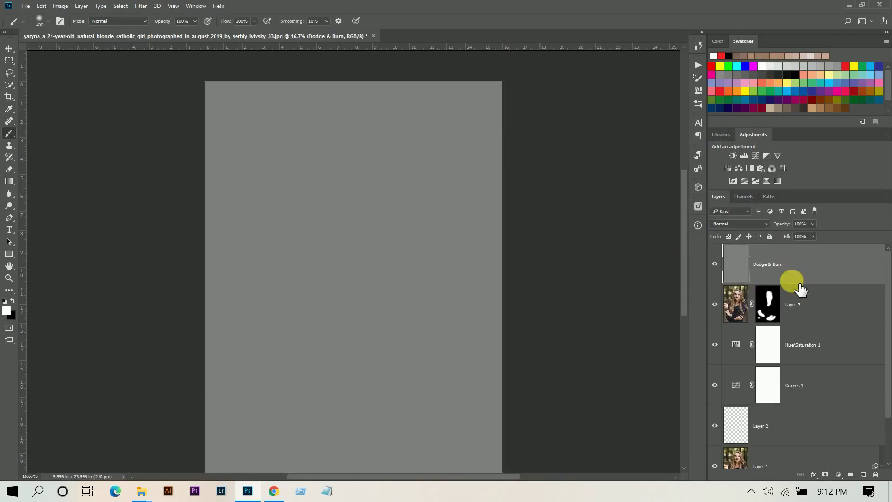
left_click(739, 223)
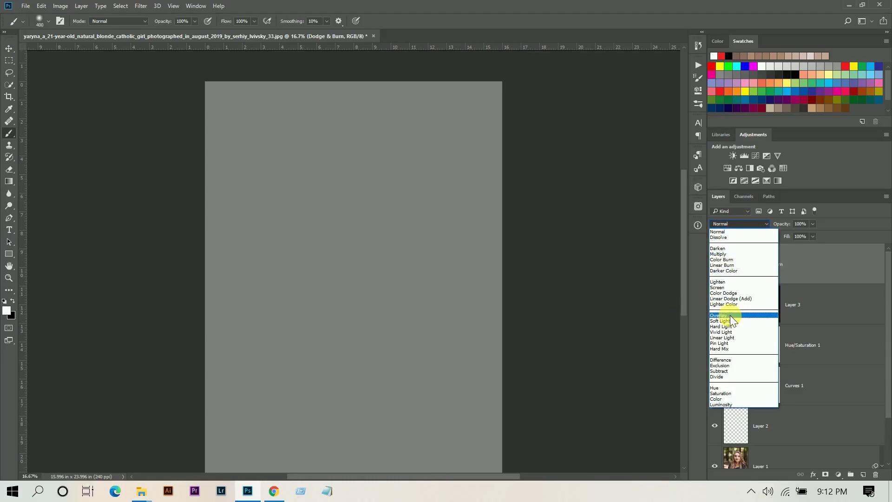
left_click(726, 315)
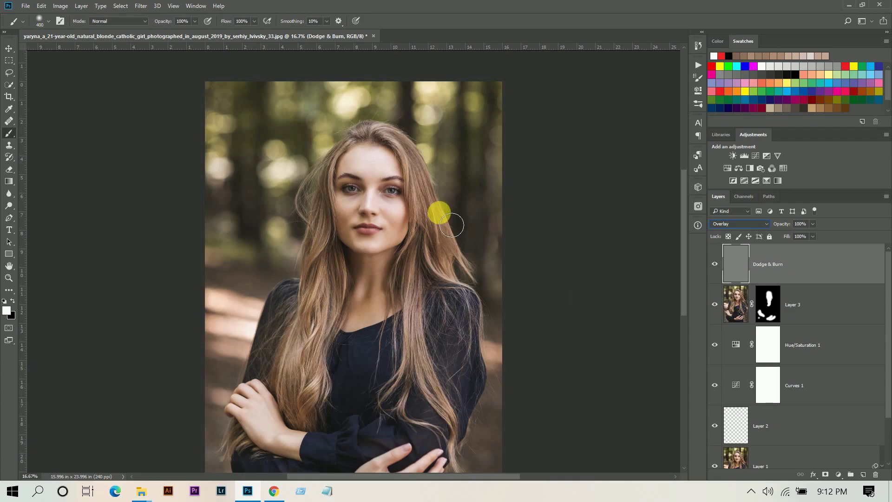
- Zoom in on the face and show the Dodge tool's burn and sponge alternatives
key("ctrl+plus")
key("ctrl+plus")
key("ctrl+plus")
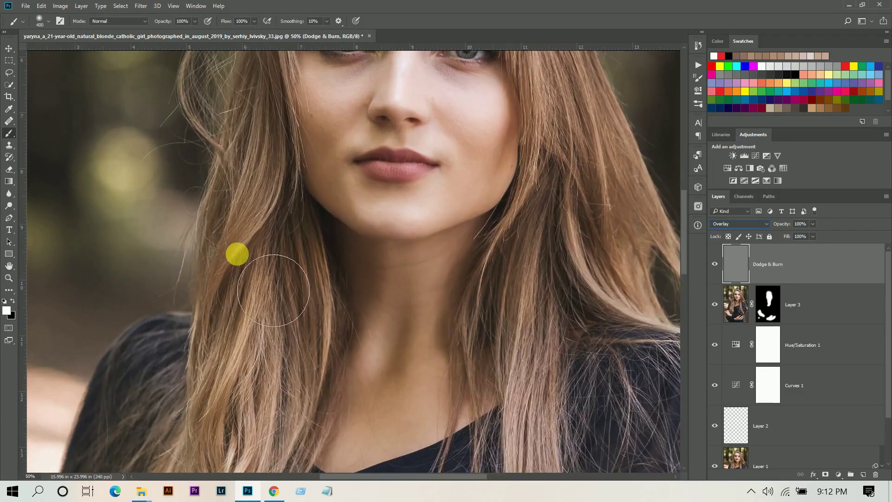
left_click_drag(683, 212, 683, 190)
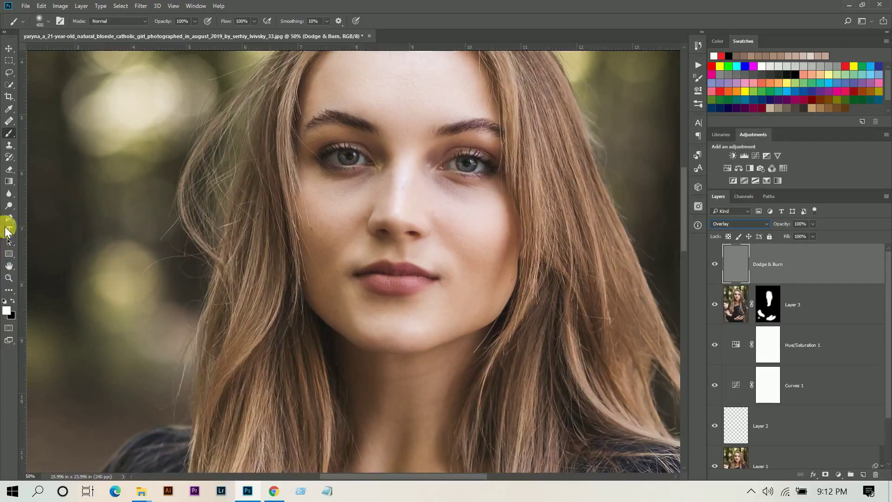
left_click_drag(8, 206, 52, 214)
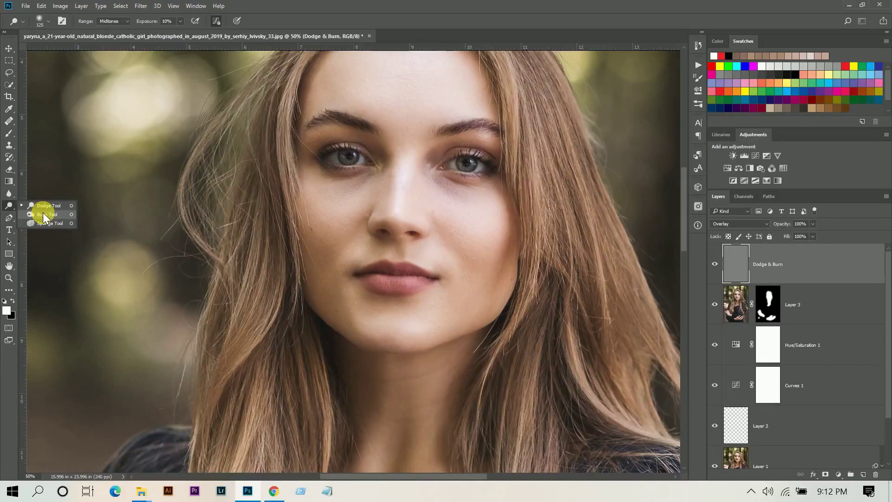
- Choose the Burn tool with Midtones range and 20% exposure, and bring up brush settings
left_click(43, 212)
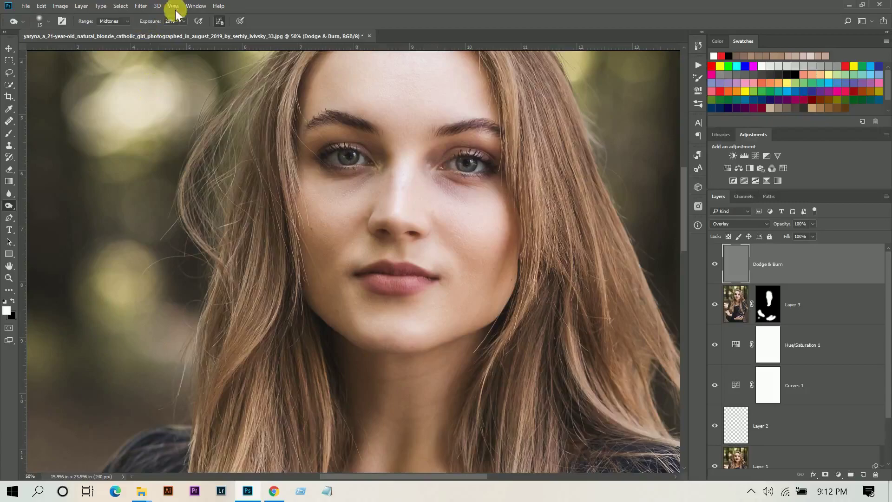
left_click(178, 22)
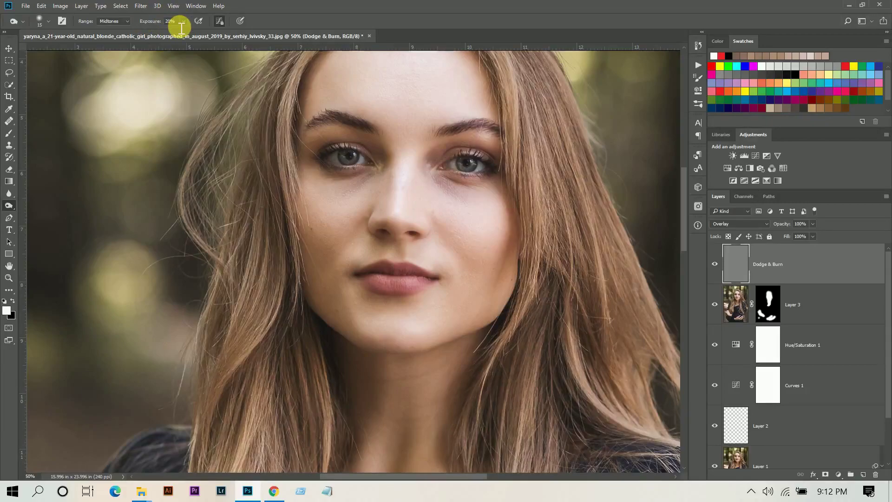
left_click(117, 24)
left_click(117, 23)
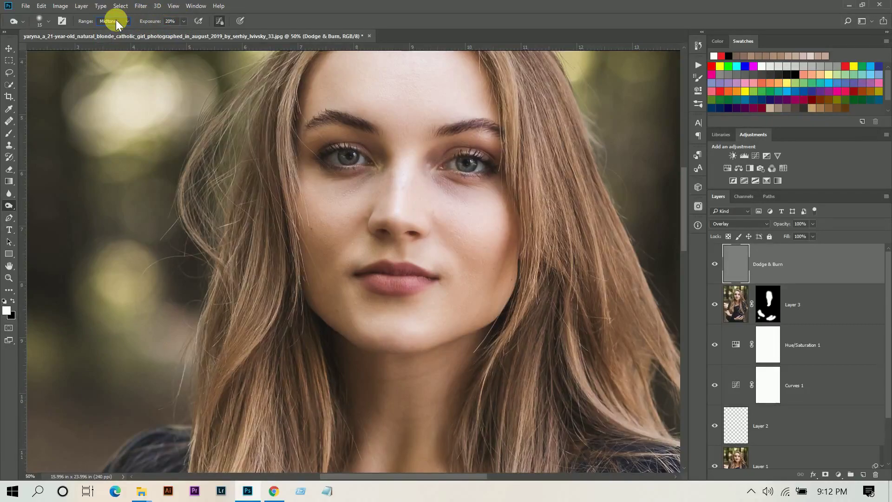
left_click(49, 23)
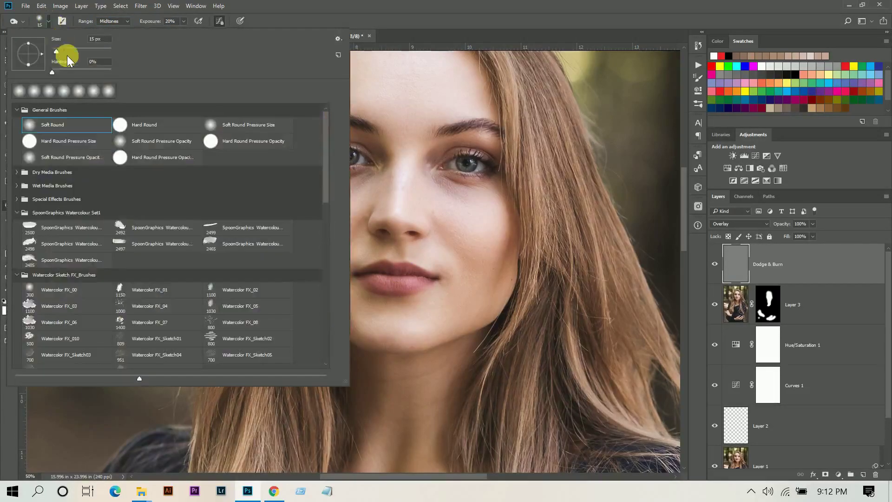
- Stroke along the jawline and the hair beside the neck with a resized brush
left_click(456, 5)
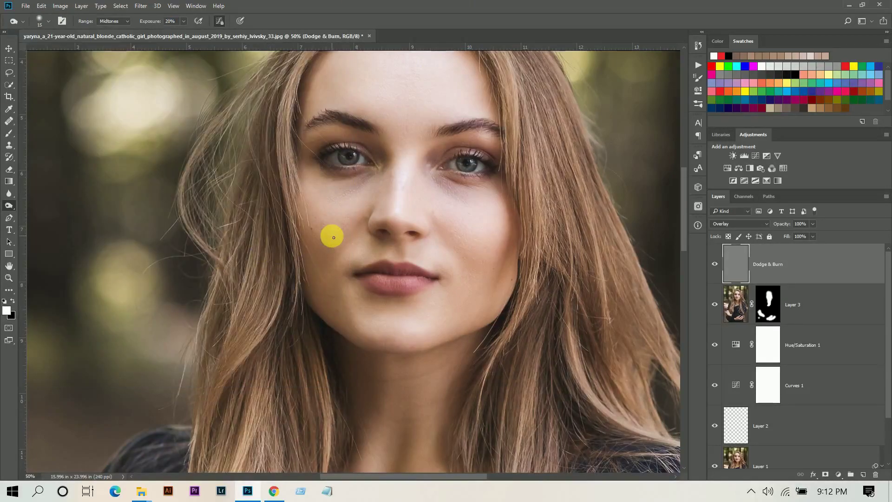
key("bracketright")
key("bracketright")
key("bracketright")
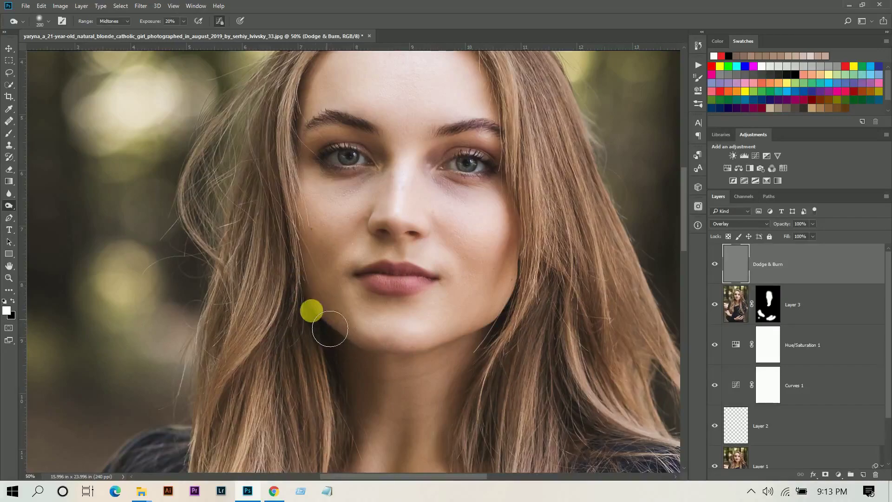
key("bracketleft")
key("bracketleft")
left_click_drag(411, 368, 509, 375)
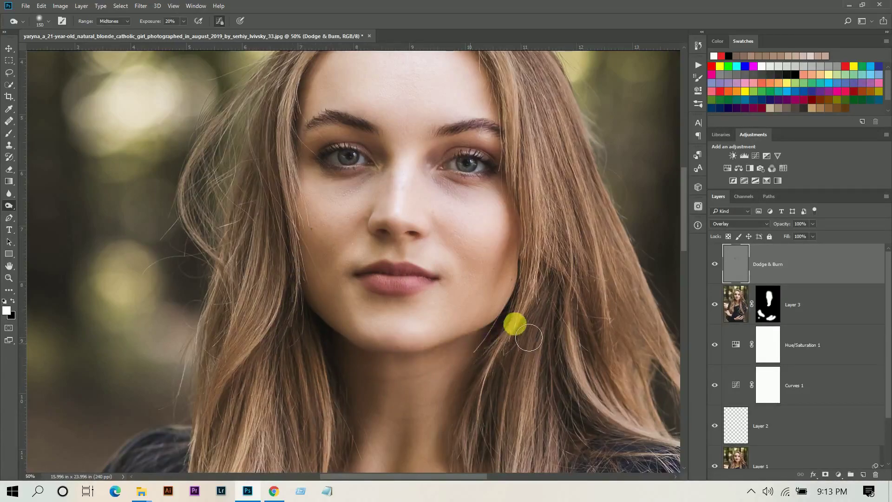
scroll(498, 348, "down", 3)
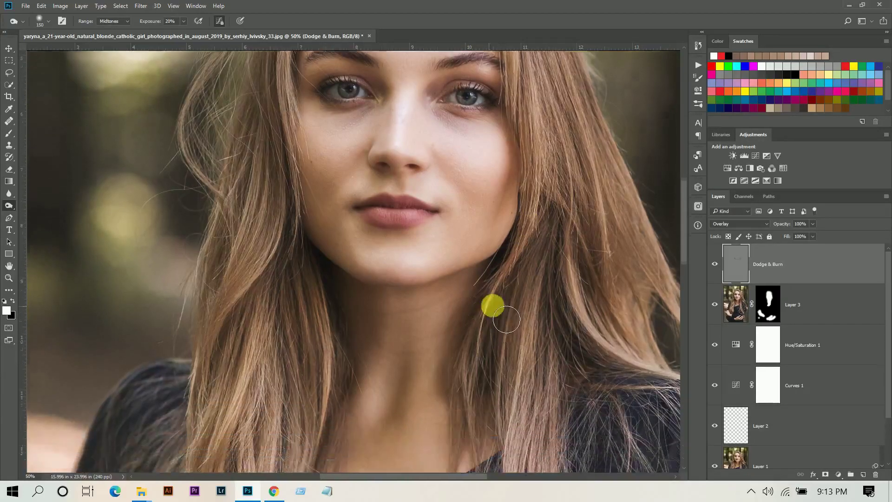
key("bracketright")
key("bracketright")
mouse_move(483, 385)
left_mouse_down()
mouse_move(484, 319)
mouse_move(510, 394)
left_mouse_up()
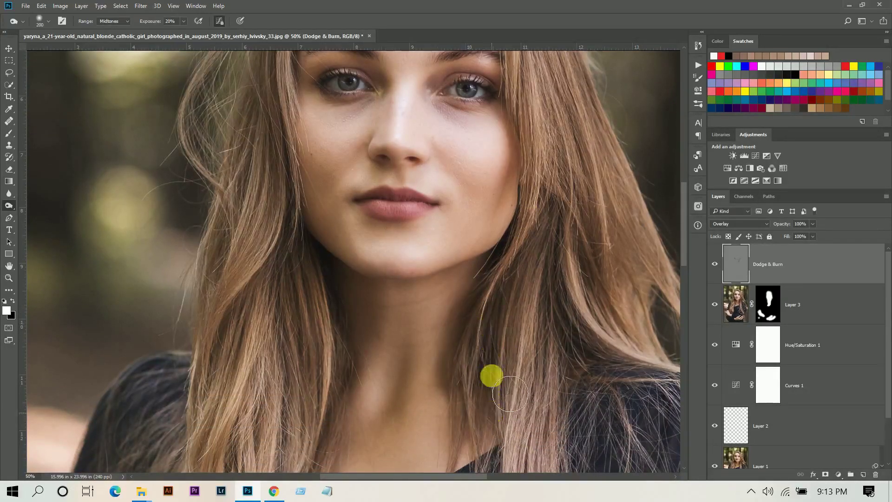
- Lower the exposure to 15% and toggle the Dodge & Burn layer to compare
left_click(181, 22)
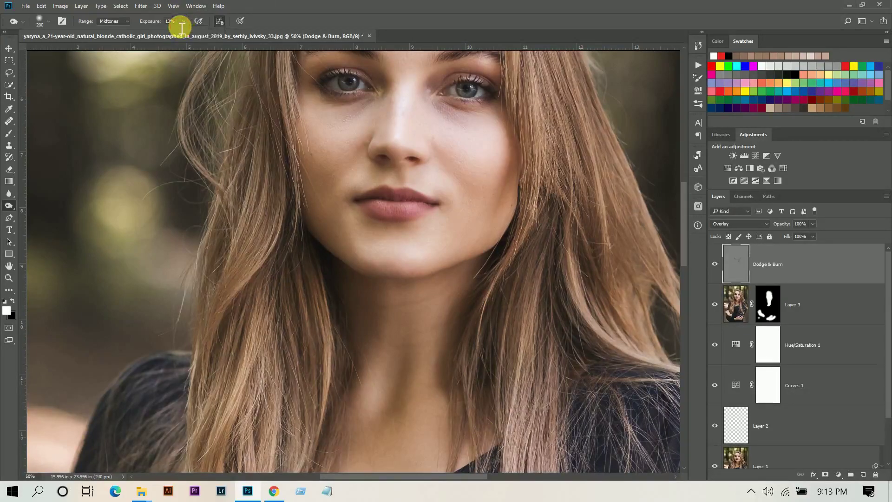
left_click(181, 23)
type("5")
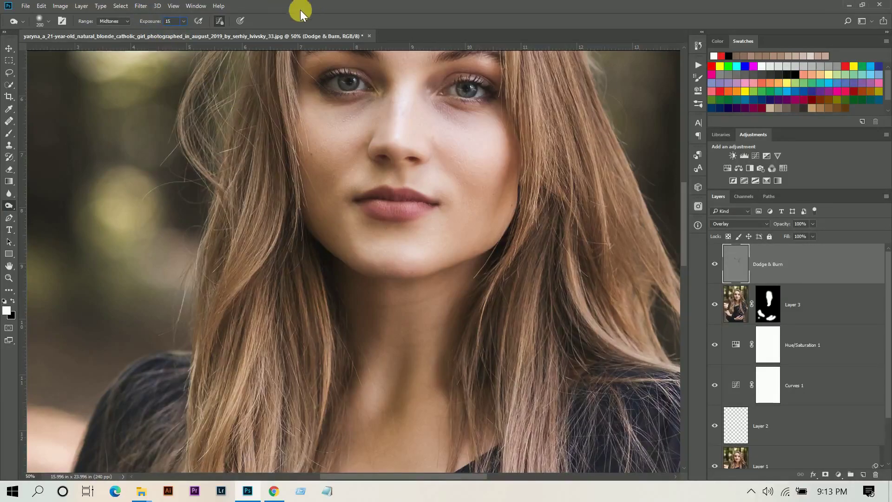
key("Return")
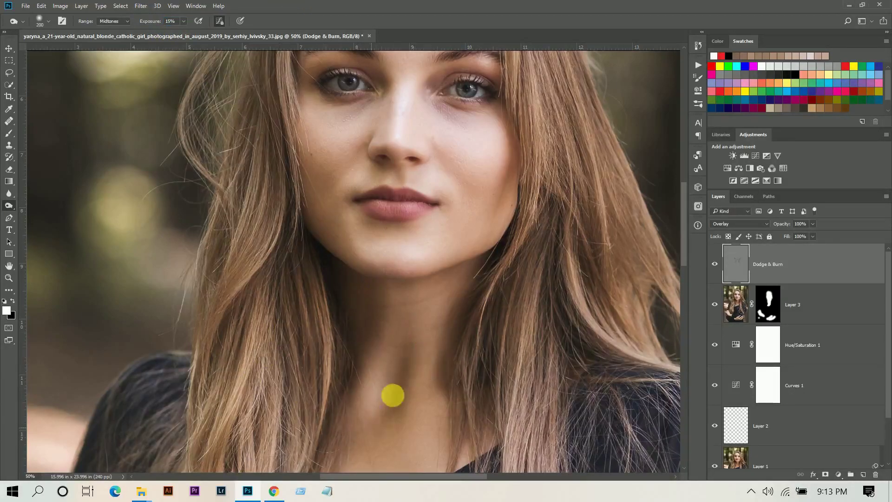
scroll(548, 112, "up", 1)
scroll(567, 129, "up", 5)
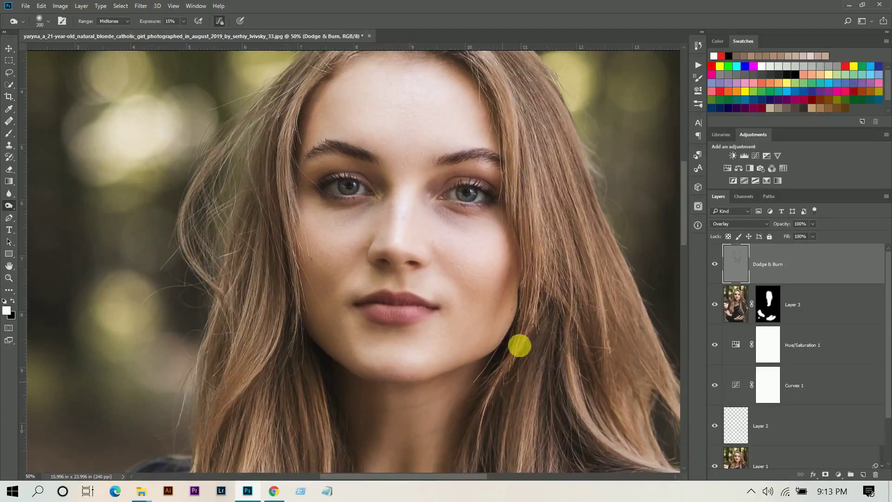
scroll(464, 371, "down", 2)
scroll(399, 398, "down", 3)
scroll(294, 454, "down", 4)
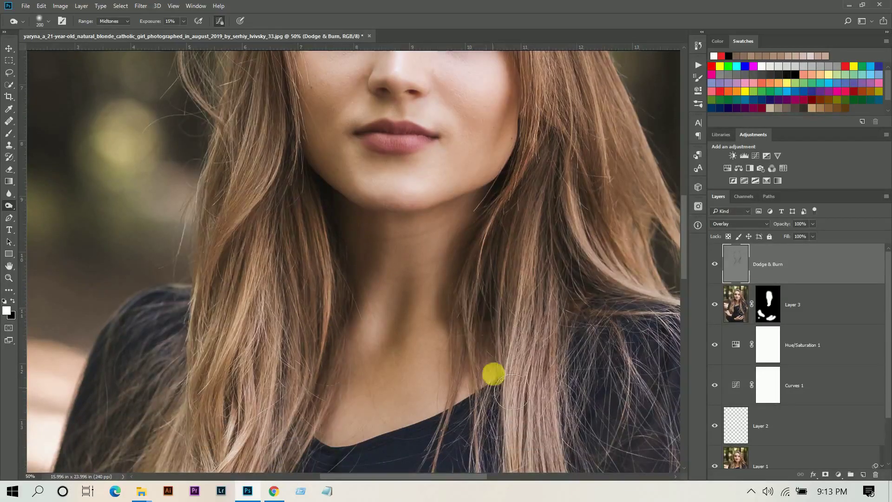
scroll(560, 279, "up", 10)
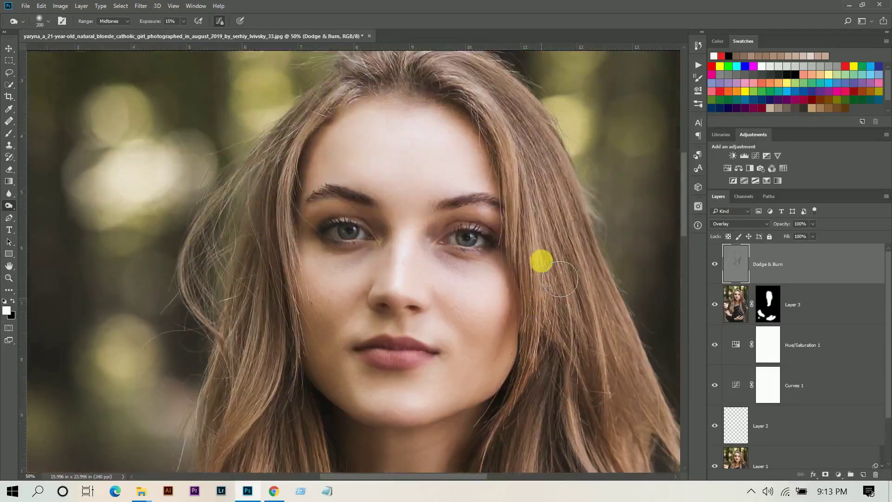
scroll(560, 279, "up", 2)
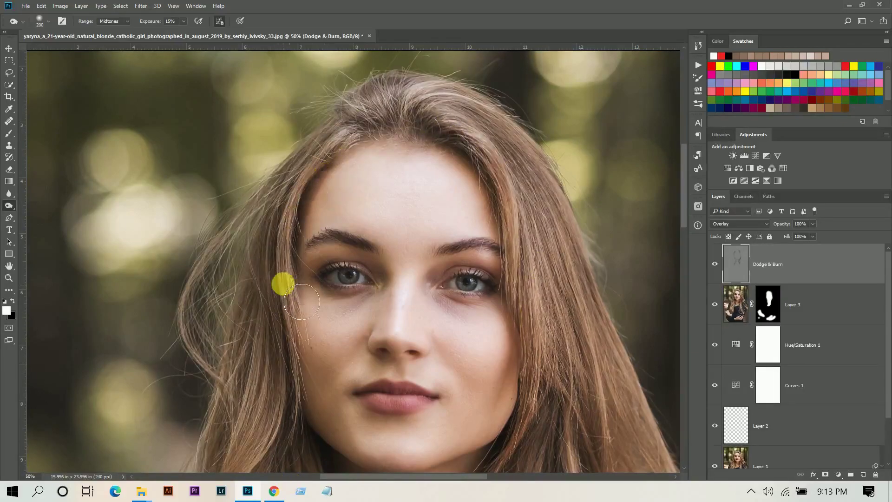
left_click(715, 264)
left_click(715, 264)
scroll(511, 372, "down", 1)
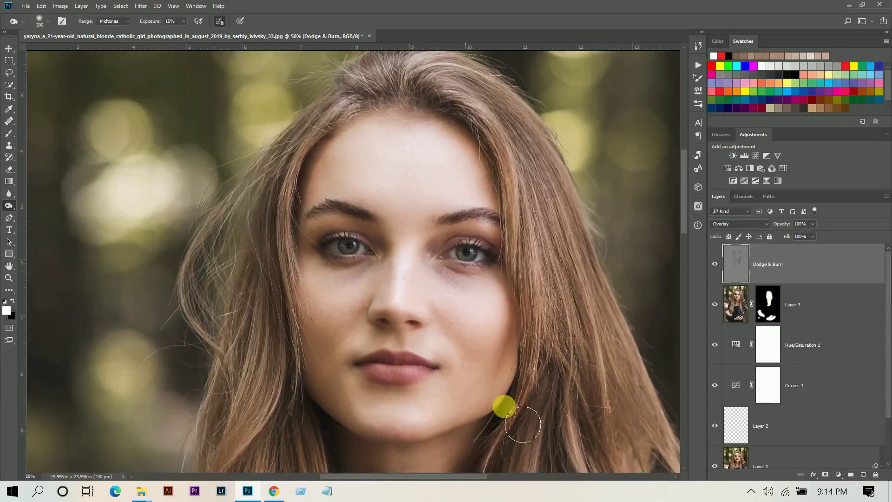
scroll(496, 292, "up", 1)
scroll(341, 339, "up", 2)
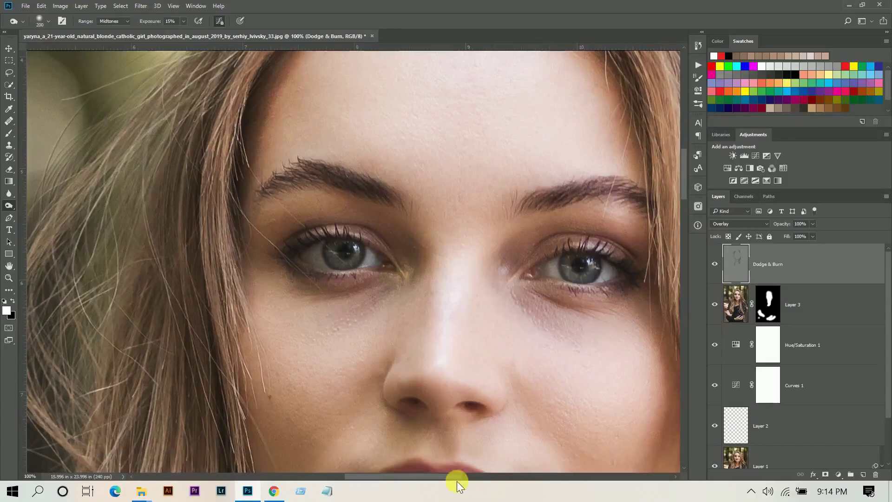
scroll(424, 305, "up", 2)
scroll(422, 253, "down", 2)
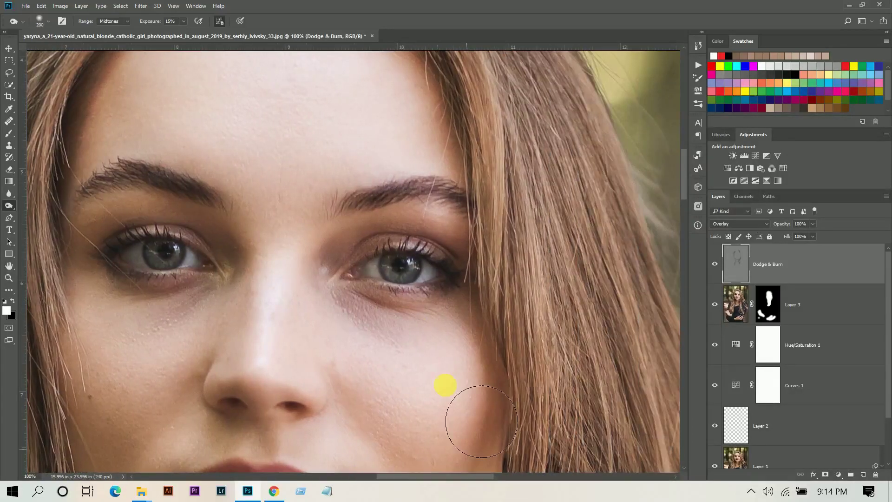
scroll(418, 323, "up", 1)
- Shrink the brush and brighten both eyes' irises, then refit the photo in view
key("bracketleft")
key("bracketleft")
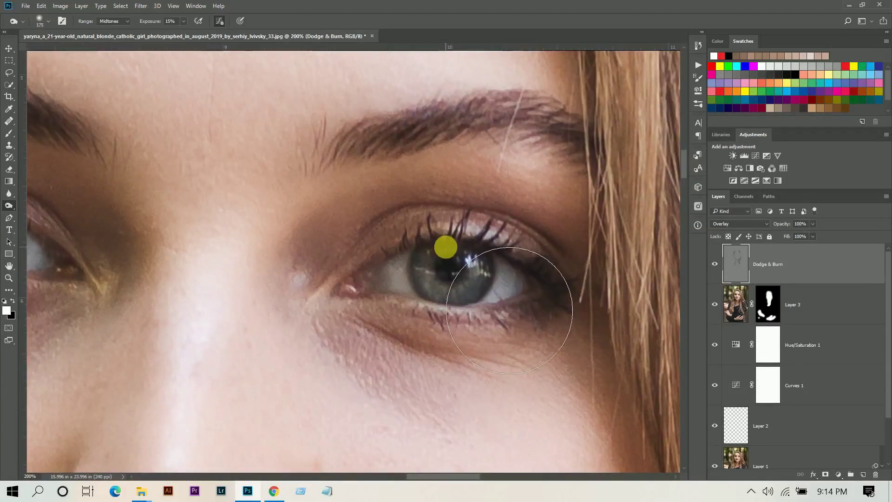
key("bracketleft")
key("bracketleft")
key("bracketleft")
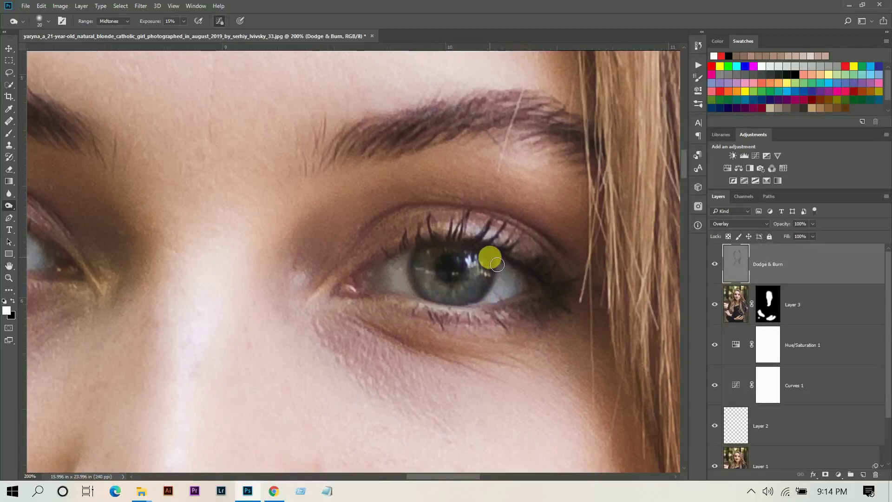
mouse_move(424, 266)
left_mouse_down()
mouse_move(479, 306)
mouse_move(409, 279)
mouse_move(413, 253)
mouse_move(442, 303)
mouse_move(487, 269)
mouse_move(420, 266)
mouse_move(423, 289)
mouse_move(422, 263)
mouse_move(434, 299)
mouse_move(467, 306)
mouse_move(496, 288)
mouse_move(494, 268)
mouse_move(478, 305)
mouse_move(496, 275)
mouse_move(420, 255)
mouse_move(480, 255)
mouse_move(479, 295)
mouse_move(405, 488)
mouse_move(375, 475)
left_mouse_up()
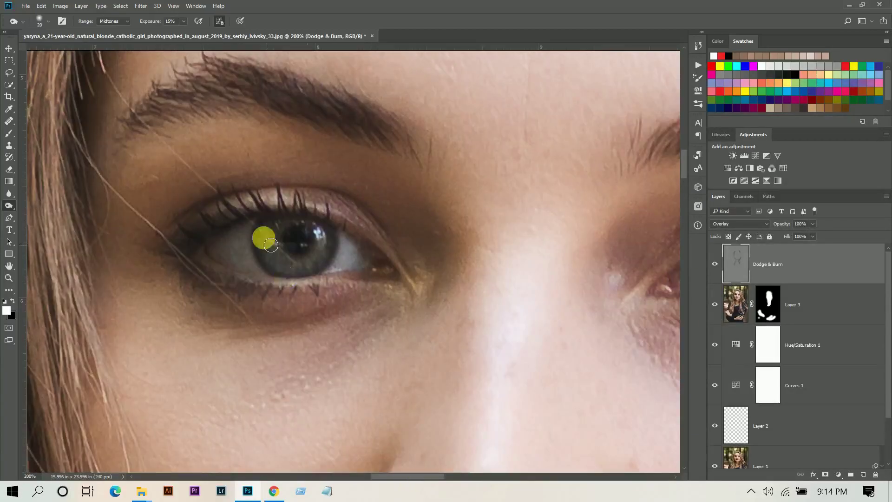
mouse_move(271, 245)
left_mouse_down()
mouse_move(283, 283)
mouse_move(263, 255)
mouse_move(315, 271)
mouse_move(340, 245)
mouse_move(303, 233)
left_mouse_up()
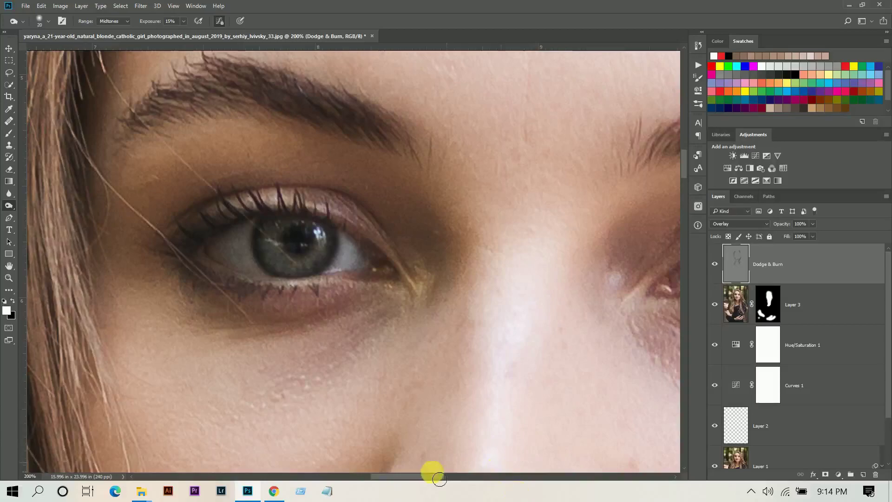
left_click_drag(435, 475, 453, 475)
left_click_drag(580, 262, 473, 495)
left_click(470, 477)
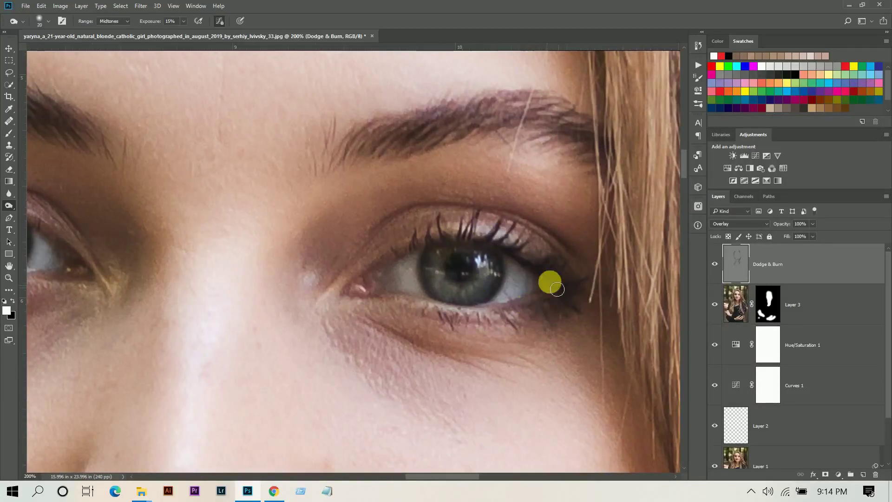
left_click(393, 477)
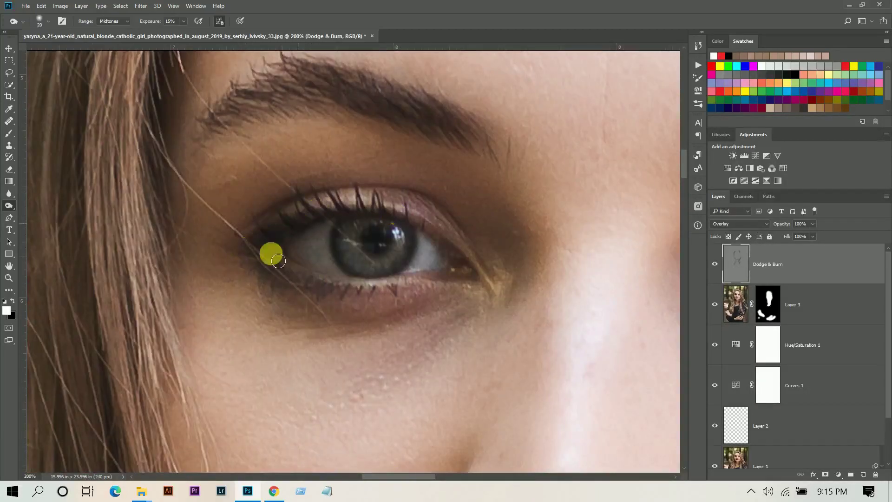
key("ctrl+0")
key("ctrl+plus")
key("ctrl+plus")
scroll(235, 373, "down", 4)
scroll(225, 313, "down", 1)
- Lighten the sleeve and hand from the wrist upward with a smaller brush
key("bracketleft")
key("bracketleft")
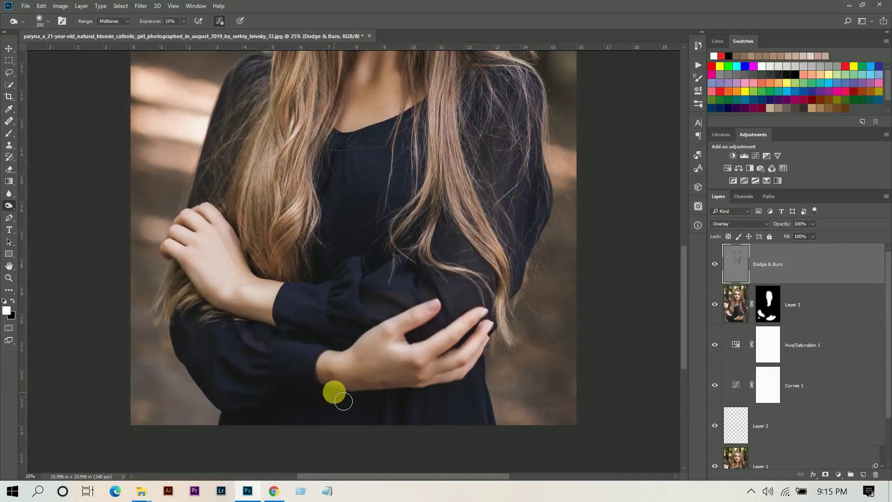
left_click_drag(286, 346, 481, 379)
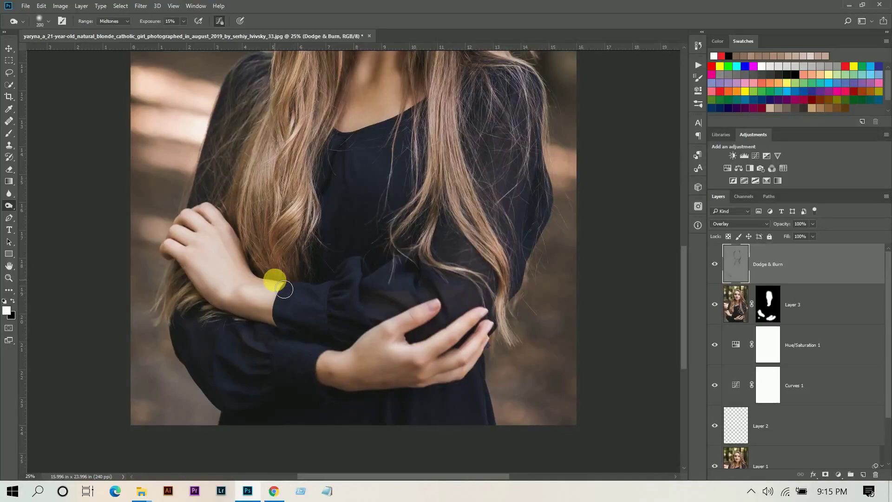
left_click_drag(278, 288, 222, 214)
scroll(571, 319, "up", 3)
scroll(637, 258, "up", 3)
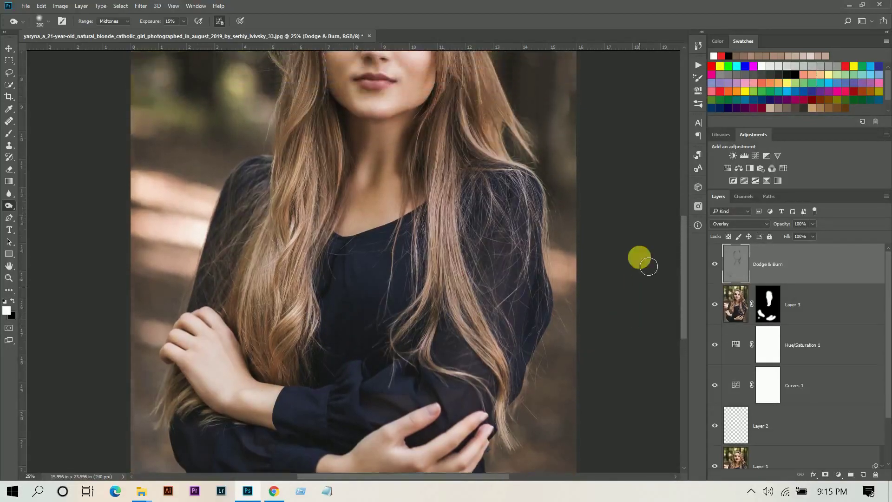
scroll(683, 245, "up", 3)
scroll(685, 247, "up", 3)
scroll(685, 246, "up", 2)
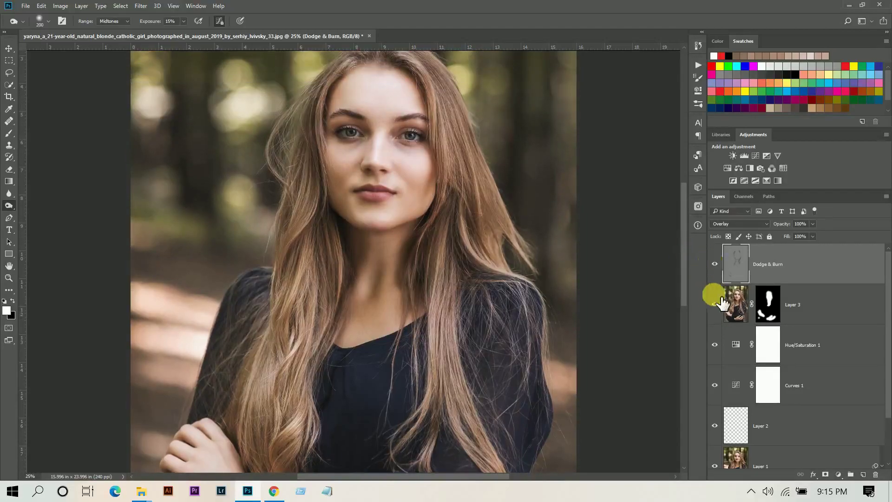
- Toggle the Dodge & Burn layer off and on to compare, leaving it visible
left_click(714, 264)
left_click(715, 264)
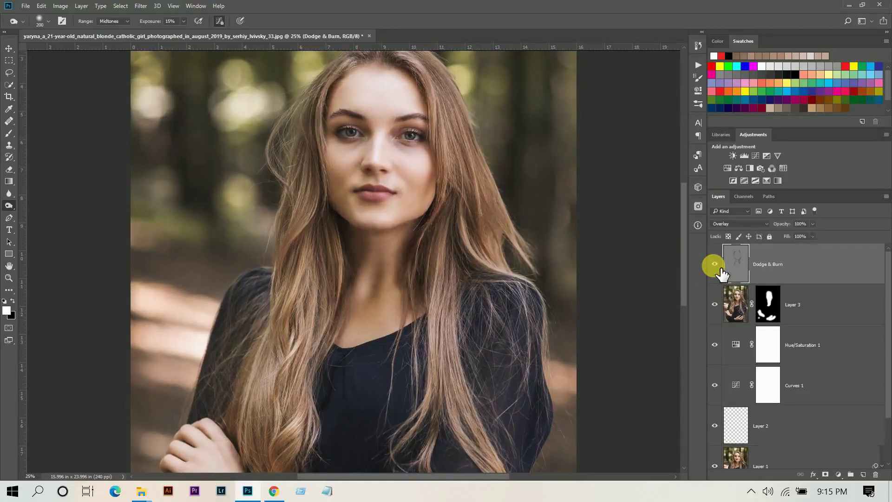
left_click(715, 264)
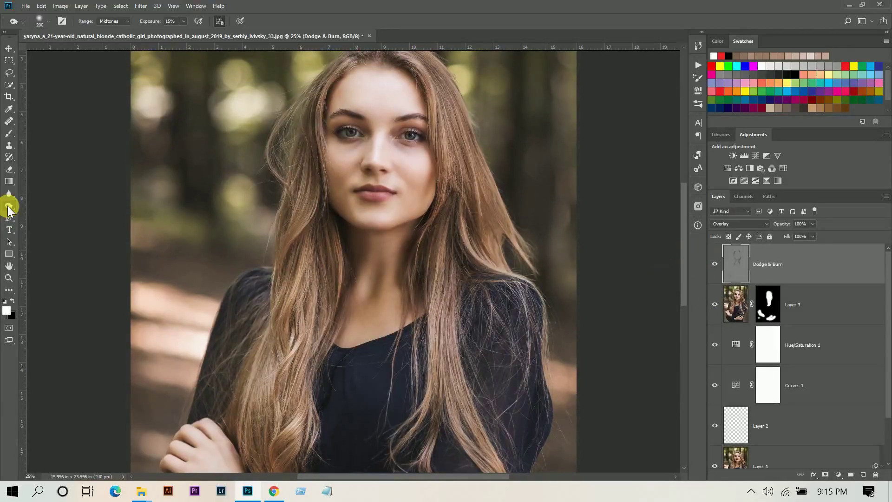
- Switch back to the Dodge tool and work across the chin and neck
left_click_drag(9, 210, 48, 215)
left_click(48, 208)
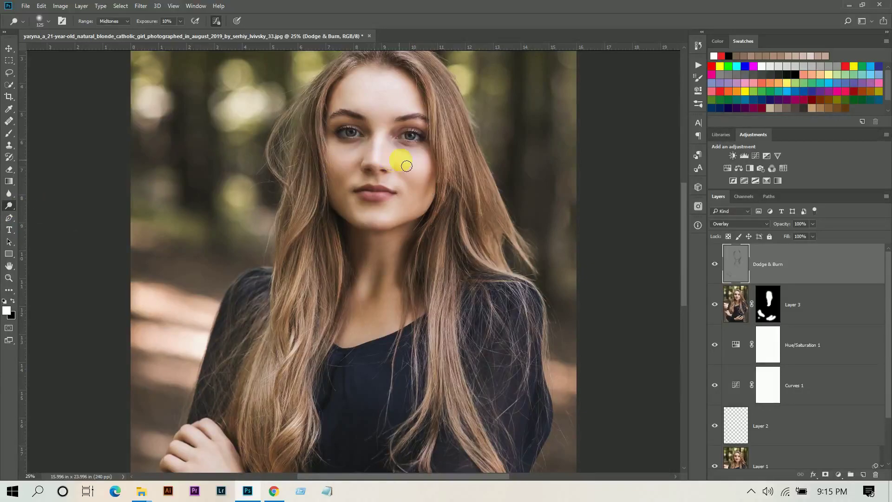
scroll(399, 140, "up", 1)
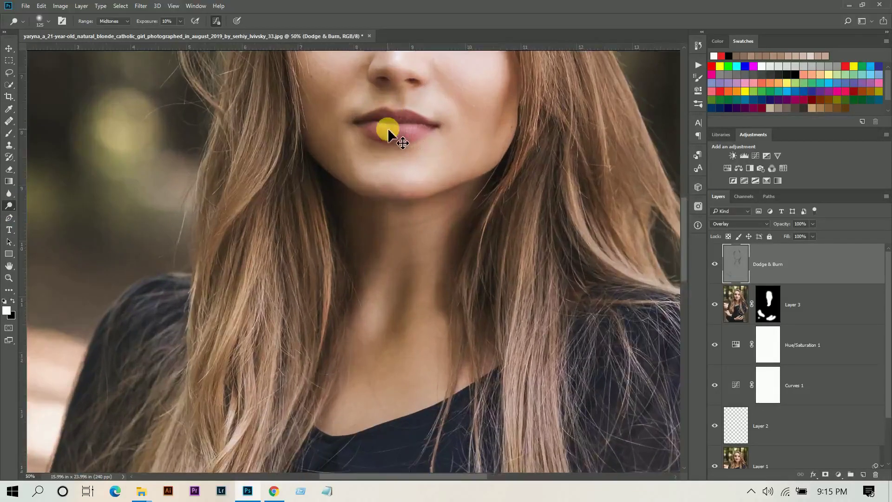
scroll(408, 135, "up", 1)
scroll(479, 140, "up", 2)
scroll(481, 140, "up", 2)
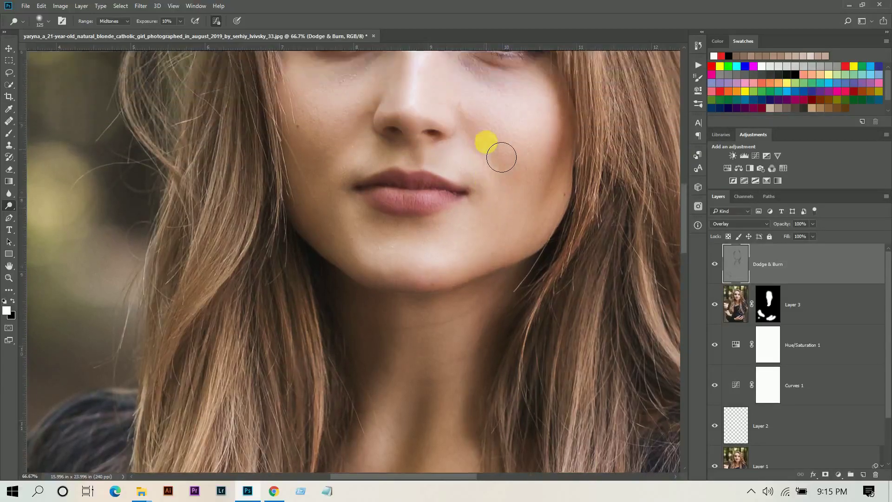
scroll(479, 142, "up", 3)
scroll(465, 147, "up", 2)
scroll(453, 195, "up", 3)
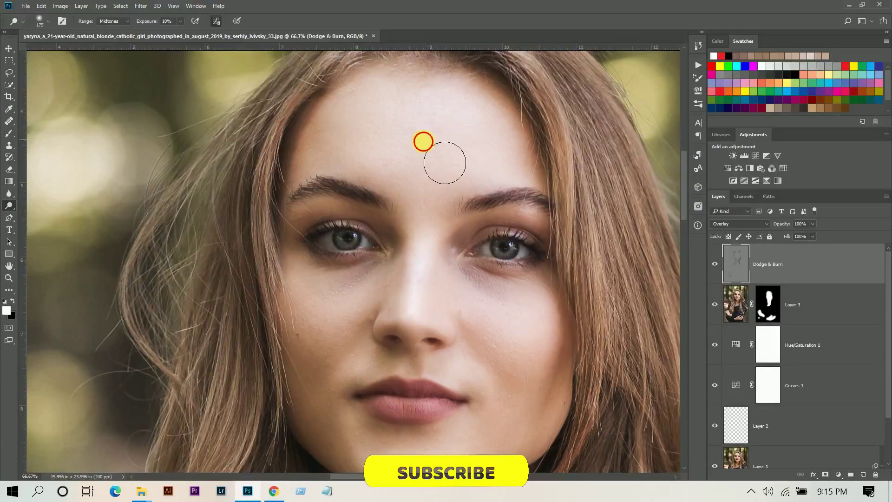
scroll(461, 177, "down", 4)
scroll(333, 302, "down", 1)
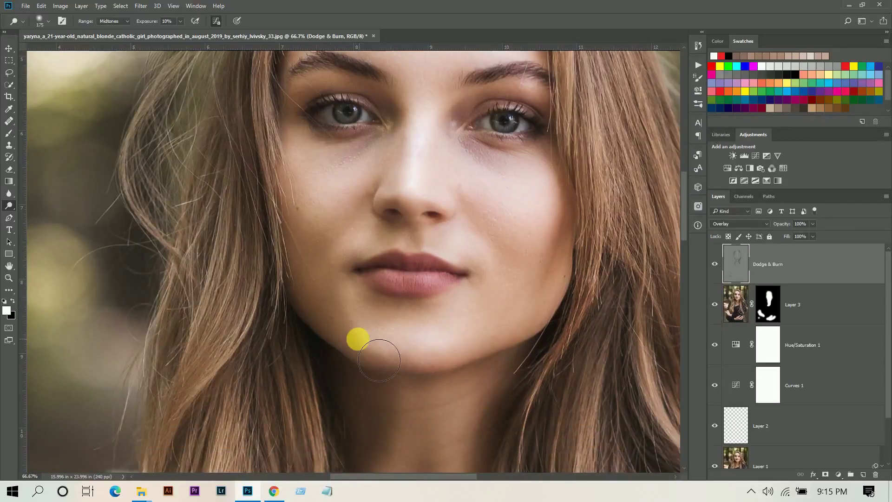
scroll(368, 330, "down", 5)
scroll(389, 323, "down", 2)
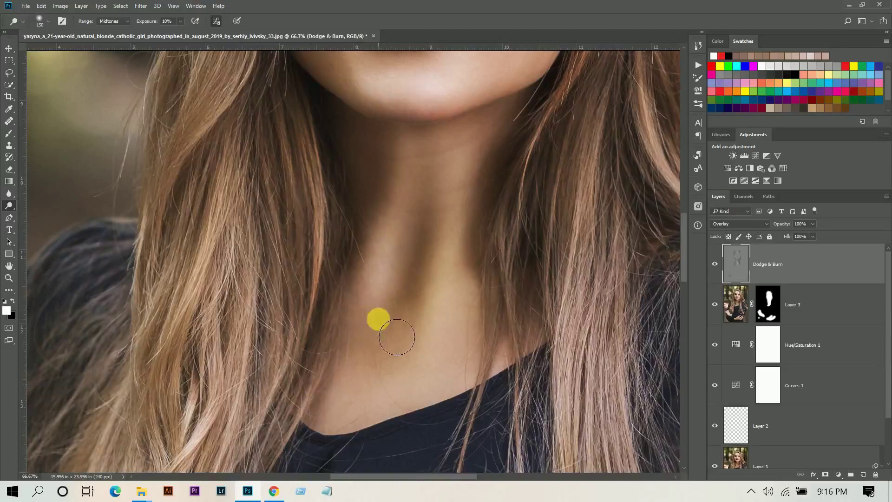
scroll(396, 337, "up", 3)
scroll(462, 205, "up", 4)
scroll(211, 345, "up", 4)
scroll(474, 305, "up", 1)
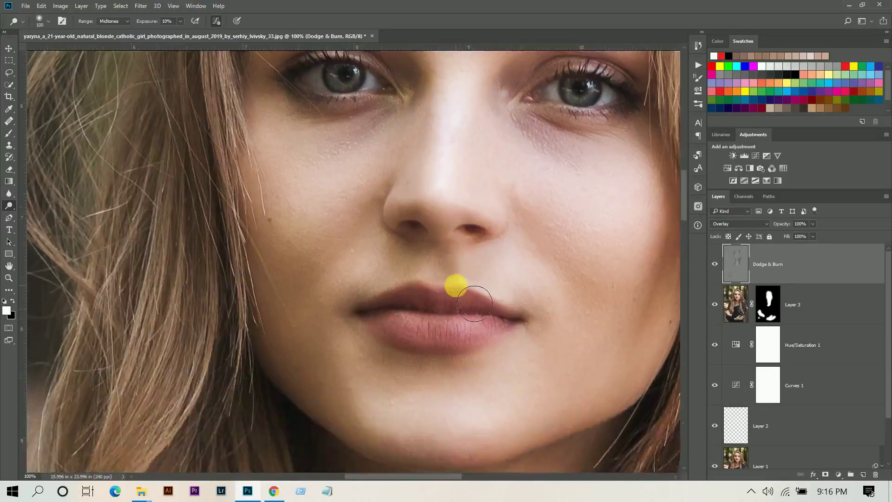
- Shrink the brush for the lips and eye, and brighten the iris with dodge strokes
key("bracketleft")
key("bracketleft")
key("bracketleft")
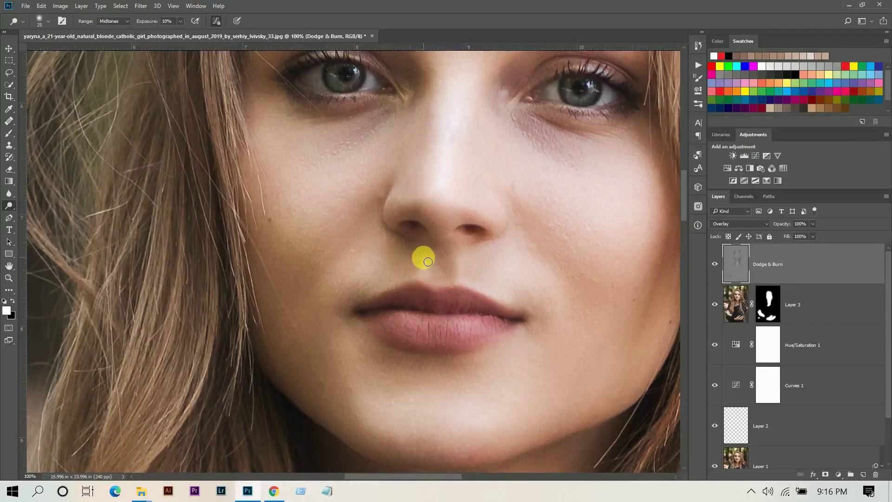
scroll(534, 288, "up", 2)
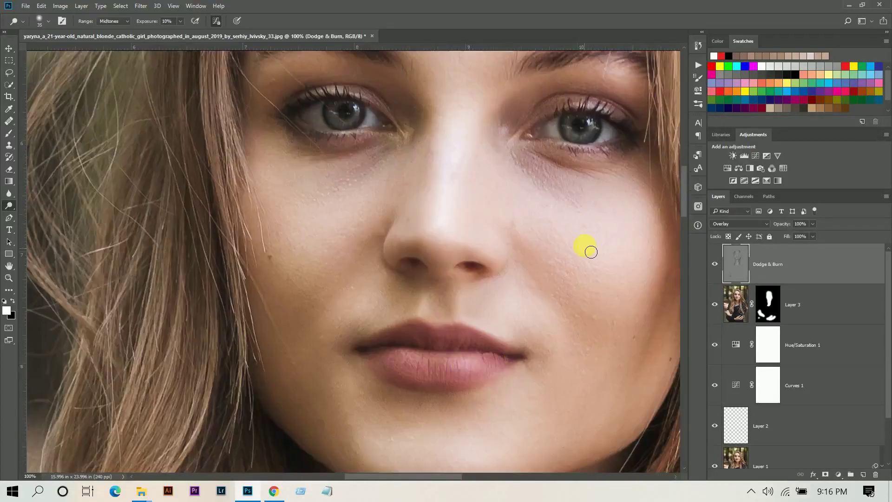
scroll(588, 249, "up", 2)
left_click_drag(458, 481, 498, 481)
scroll(539, 186, "up", 2)
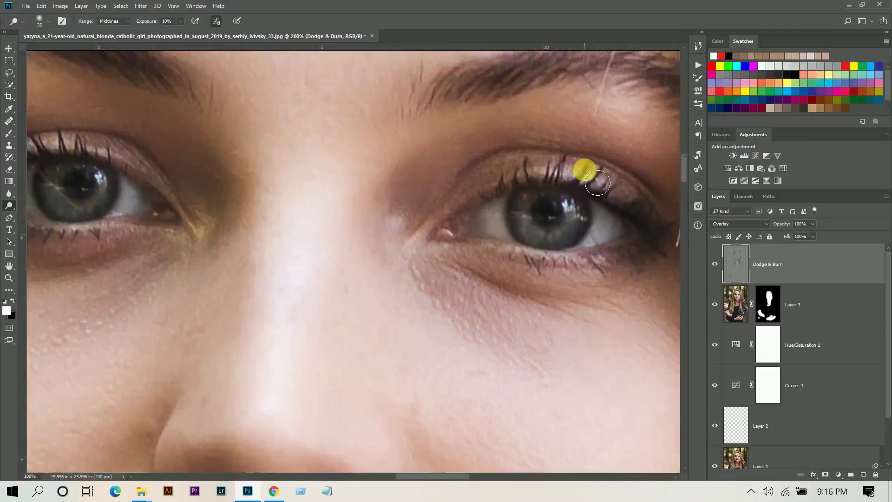
key("bracketleft")
key("bracketleft")
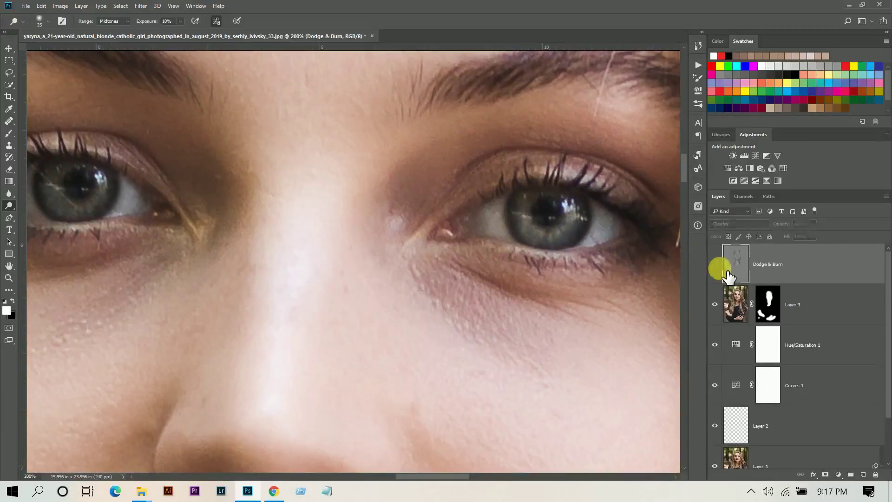
mouse_move(432, 477)
left_mouse_down()
mouse_move(451, 476)
mouse_move(439, 476)
left_mouse_up()
left_click_drag(286, 181, 257, 191)
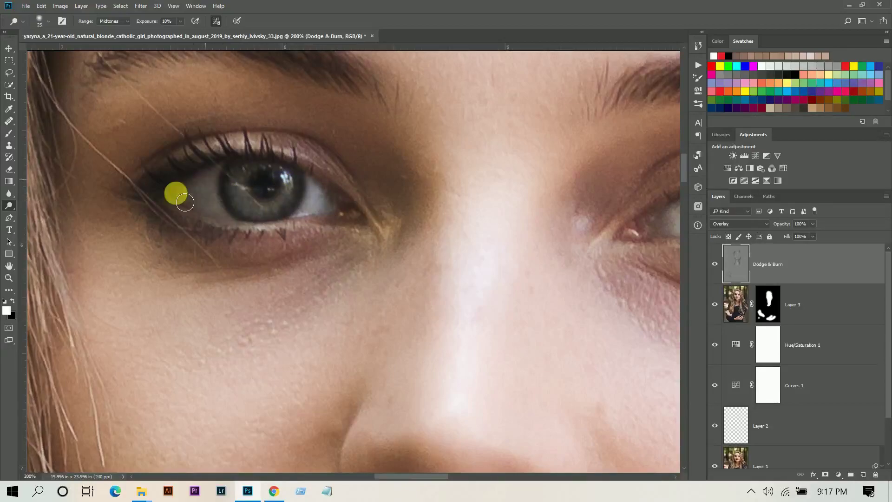
- Zoom out and enlarge the brush to dodge the hair, then fit the photo
key("ctrl+minus")
key("ctrl+minus")
scroll(349, 186, "up", 2)
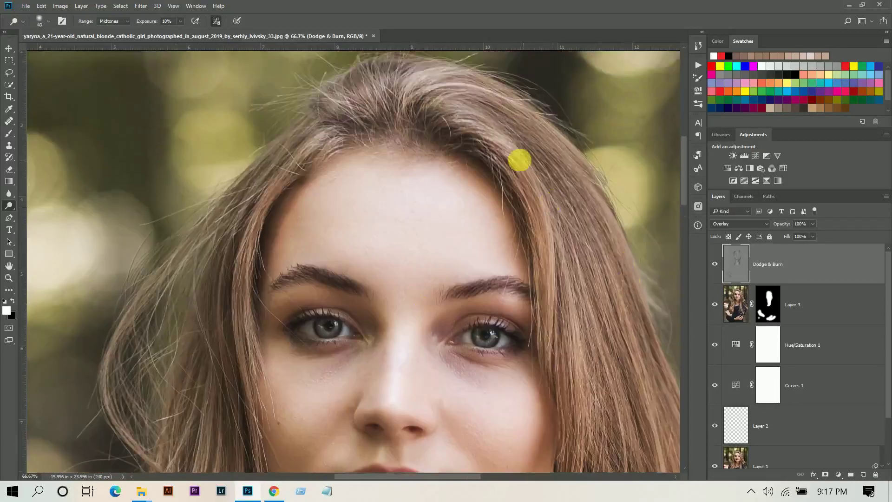
scroll(266, 235, "down", 3)
key("ctrl+minus")
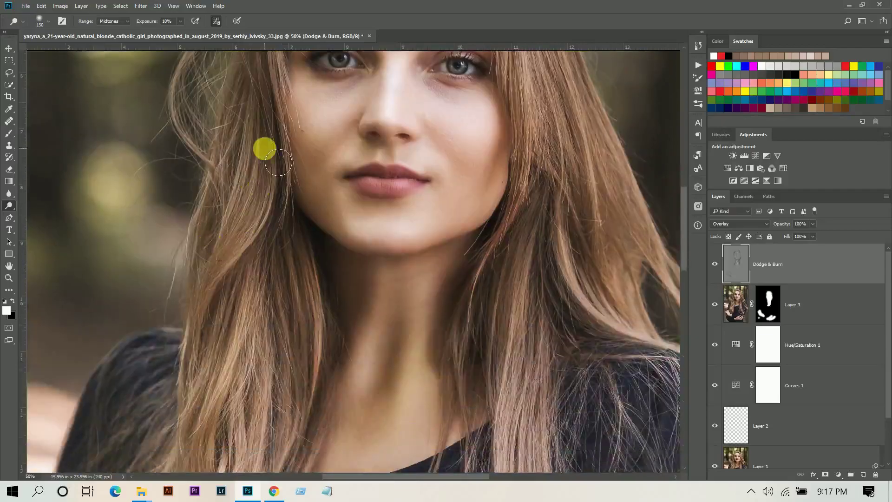
scroll(265, 145, "down", 3)
scroll(199, 443, "down", 2)
key("bracketright")
key("bracketright")
scroll(219, 269, "down", 2)
scroll(213, 323, "down", 2)
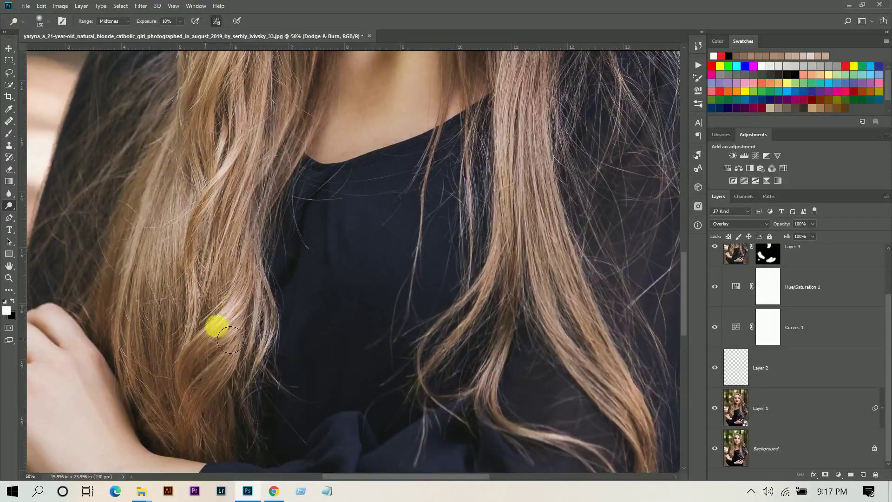
key("ctrl+minus")
scroll(486, 211, "up", 2)
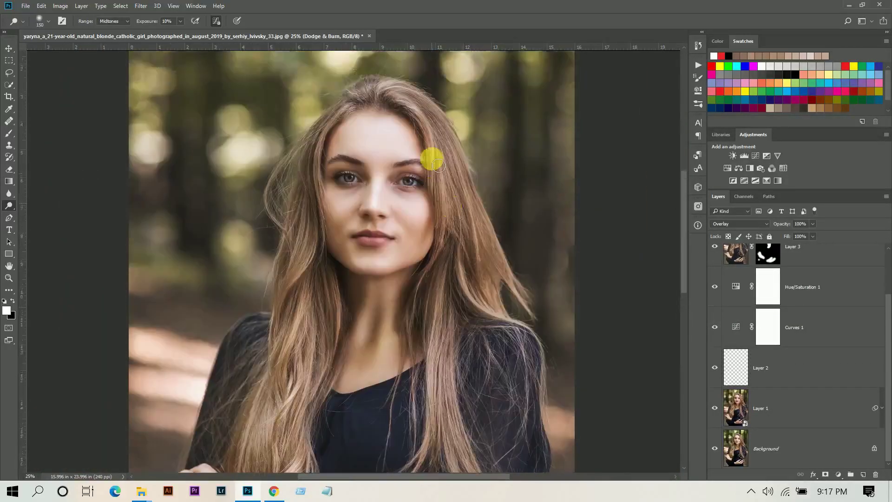
scroll(431, 155, "up", 1)
key("ctrl+0")
scroll(745, 288, "up", 2)
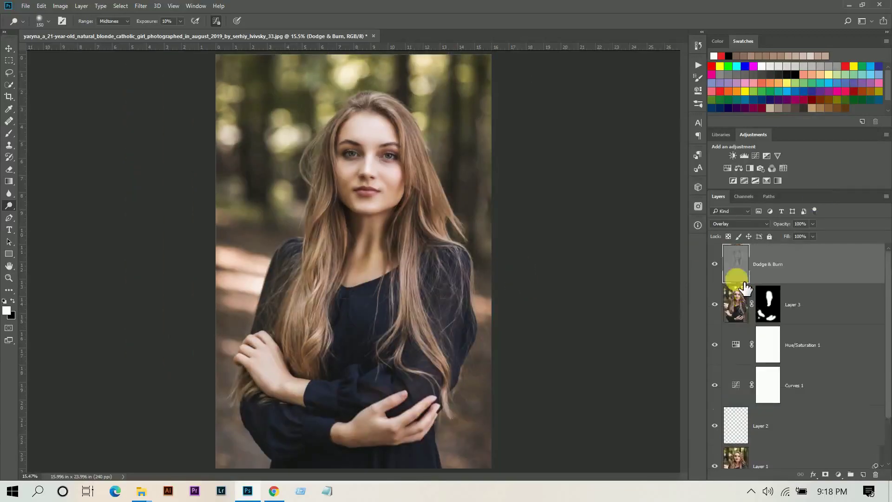
left_click(715, 264)
left_click(715, 264)
left_click(715, 264)
left_click(714, 264)
scroll(723, 267, "down", 2)
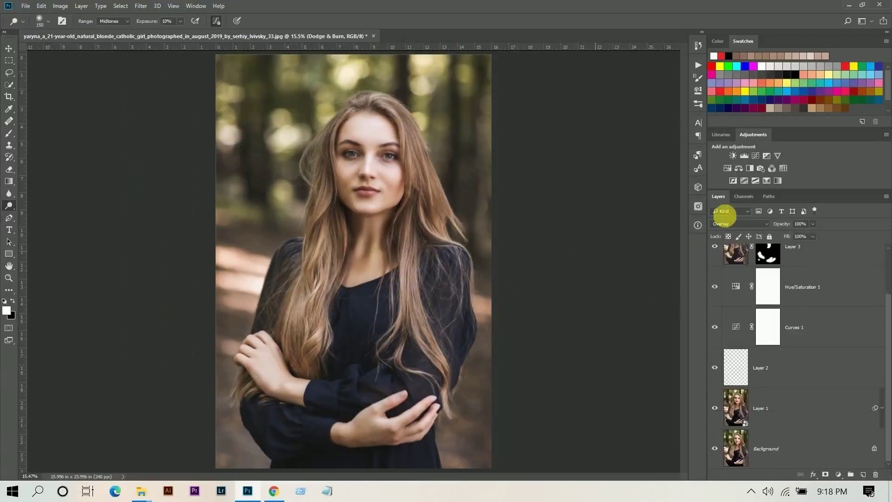
scroll(754, 309, "up", 2)
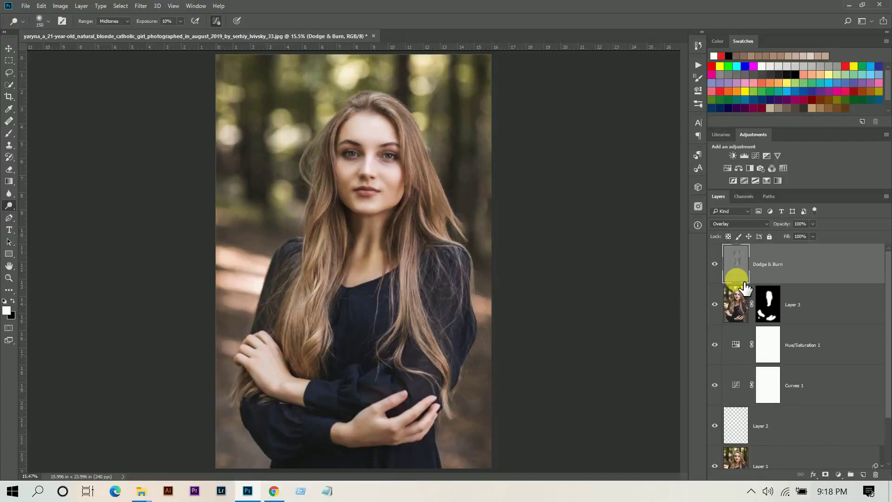
left_click(716, 263)
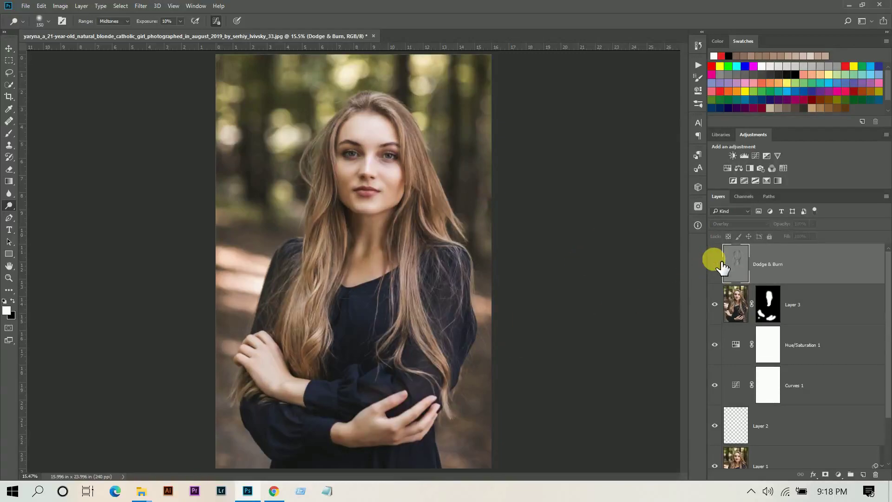
left_click(716, 264)
left_click(715, 263)
left_click(715, 263)
left_click(715, 263)
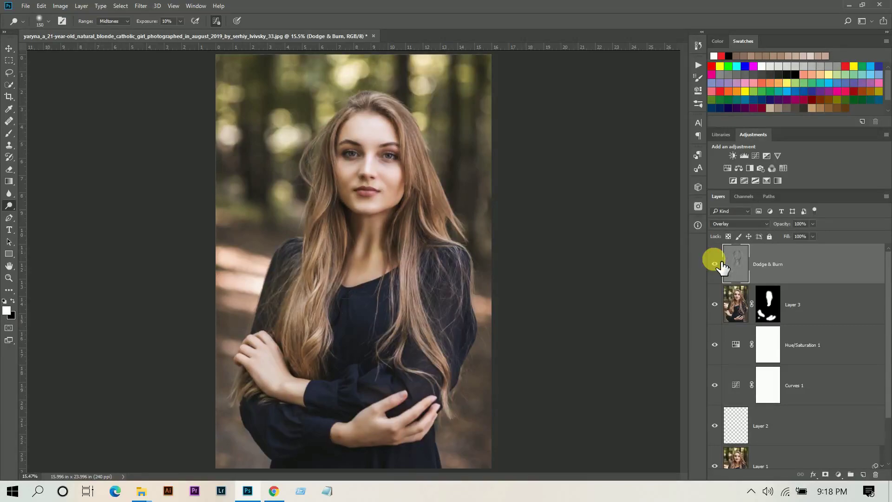
left_click(715, 264)
left_click(715, 264)
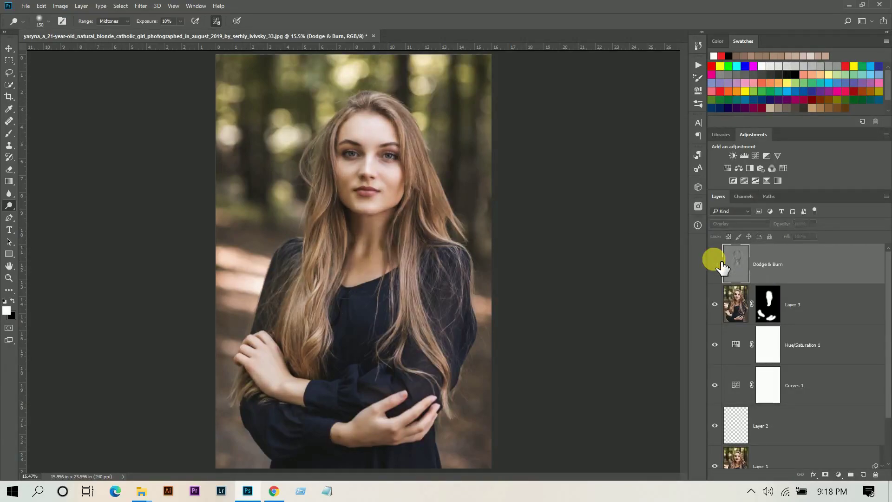
left_click(715, 264)
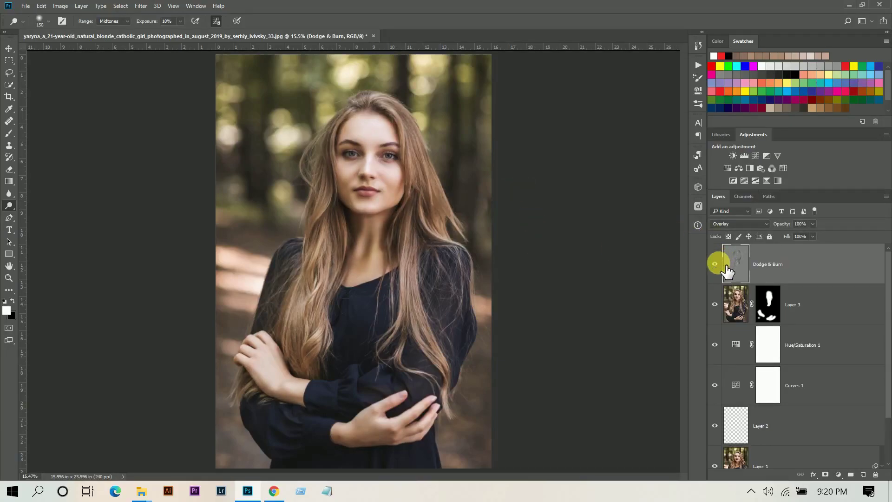
left_click(715, 264)
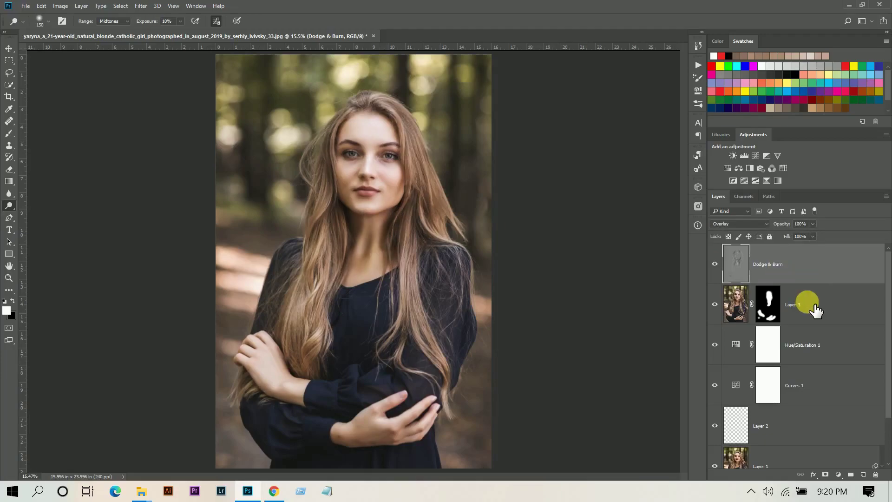
- Stamp visible layers into Layer 4 and apply Camera Raw with Highlights -46, Texture +15
left_click(839, 311)
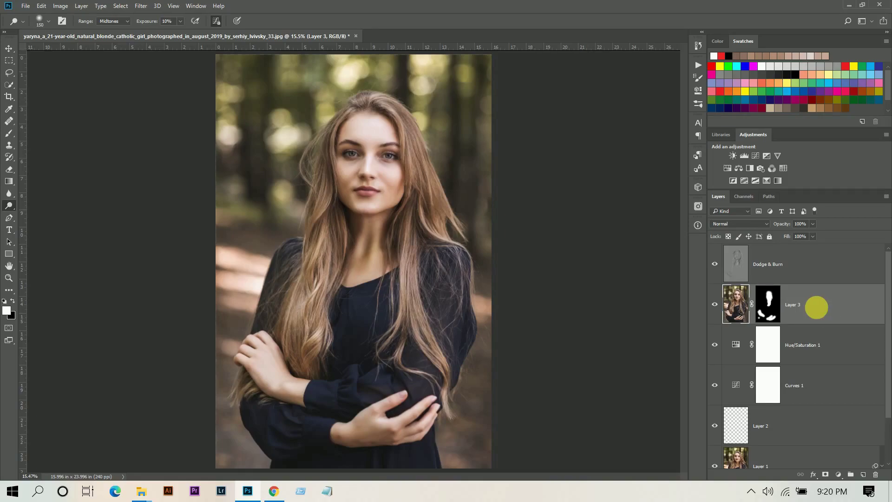
key("ctrl+shift+alt+e")
left_click(140, 6)
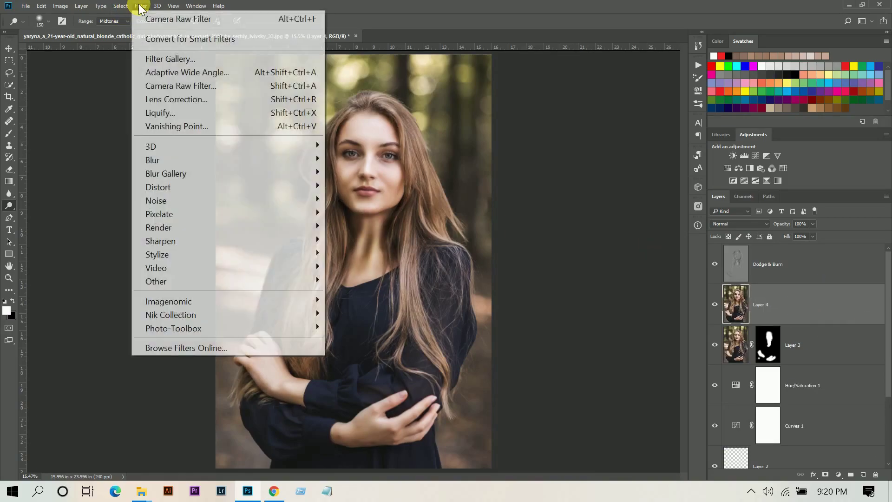
left_click(180, 85)
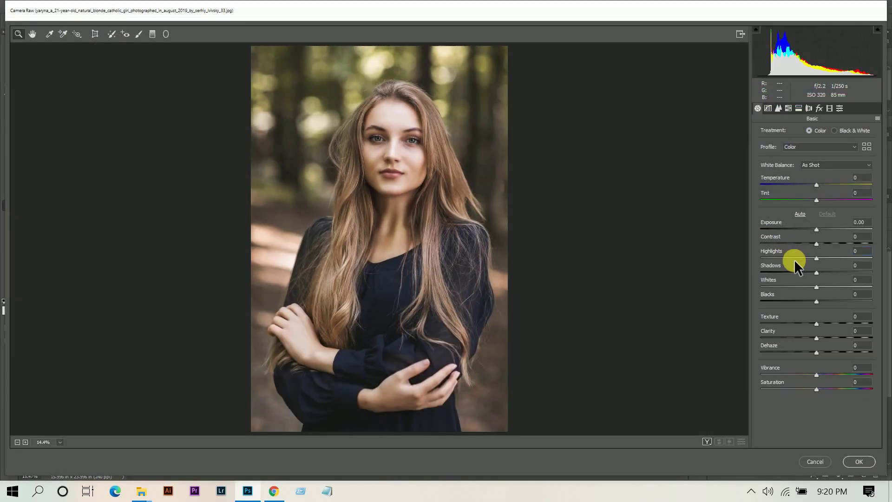
left_click(794, 258)
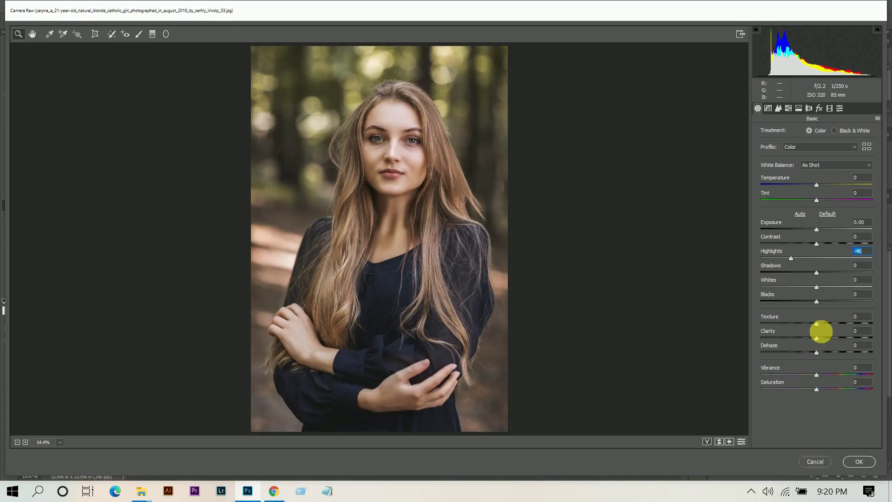
left_click(824, 322)
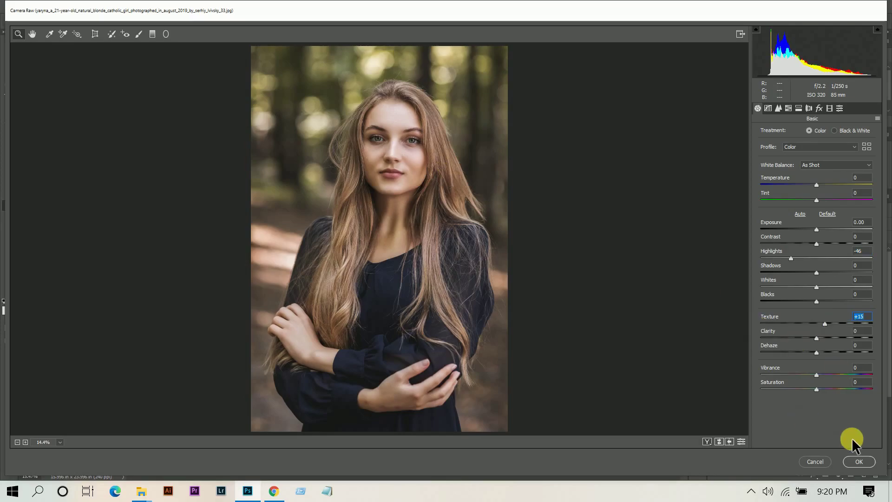
left_click(856, 459)
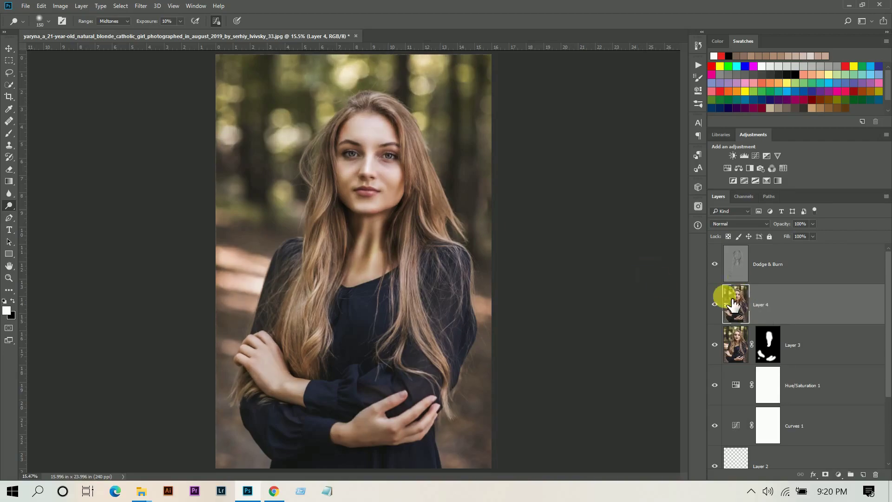
- Toggle the Dodge & Burn layer on and off to compare, then select it
left_click(716, 265)
left_click(715, 265)
left_click(715, 265)
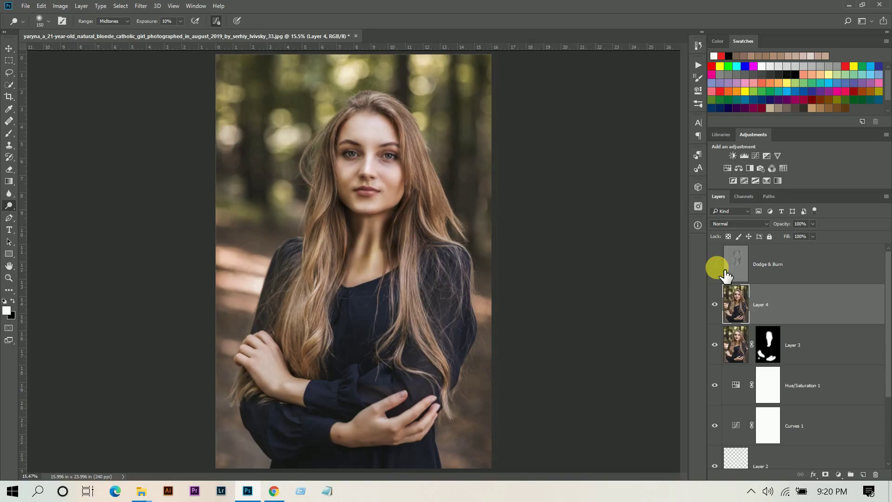
left_click(716, 265)
left_click(763, 261)
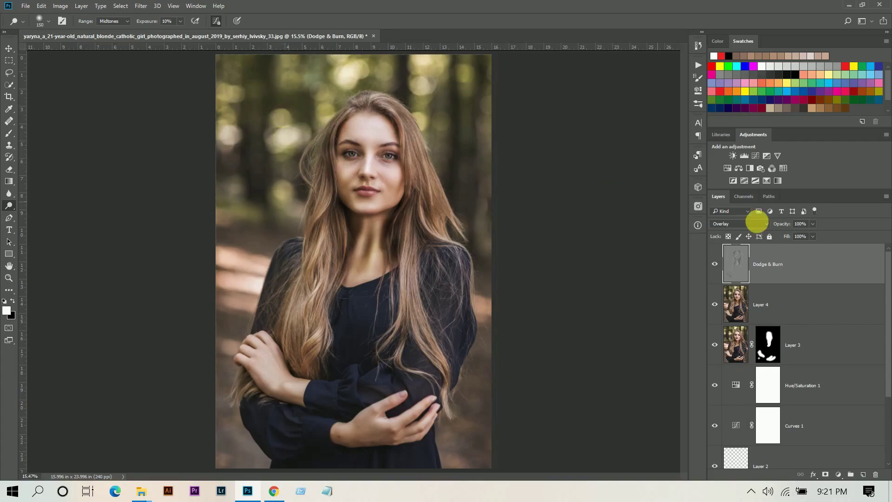
- Place the lens-flare image as an embedded layer and commit it at the canvas's top-left
left_click(25, 6)
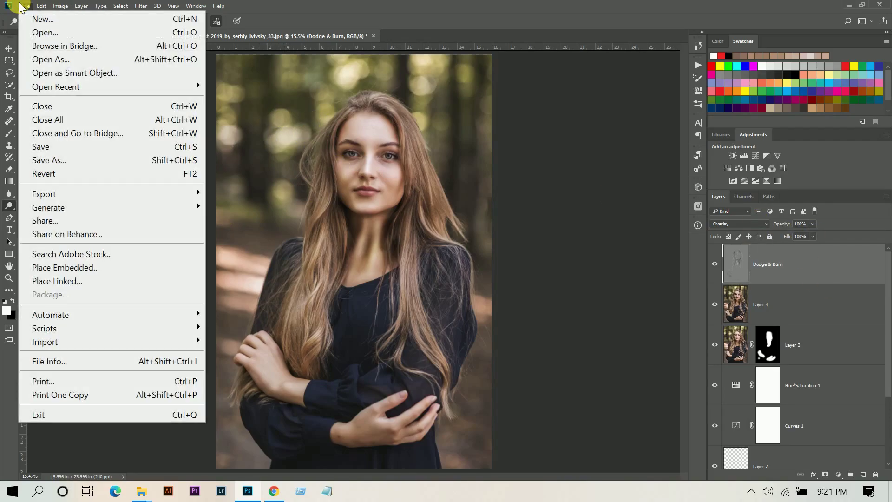
left_click(84, 267)
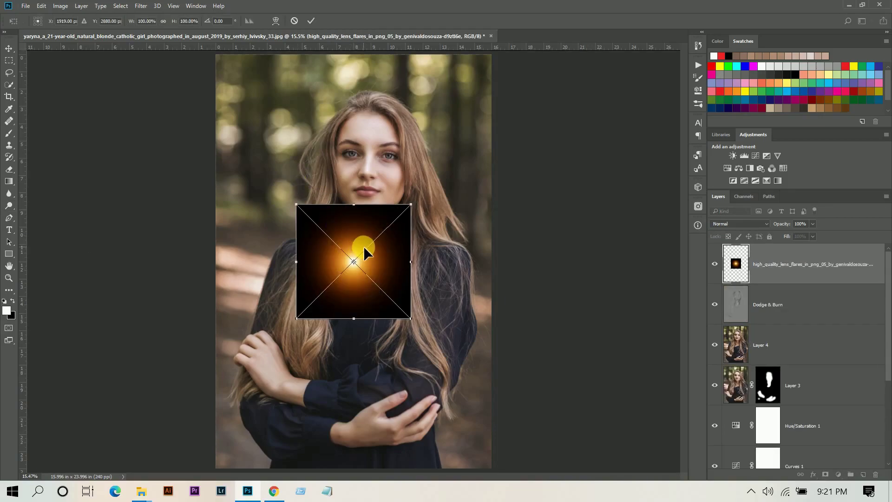
mouse_move(365, 251)
left_mouse_down()
mouse_move(289, 157)
mouse_move(365, 227)
left_mouse_up()
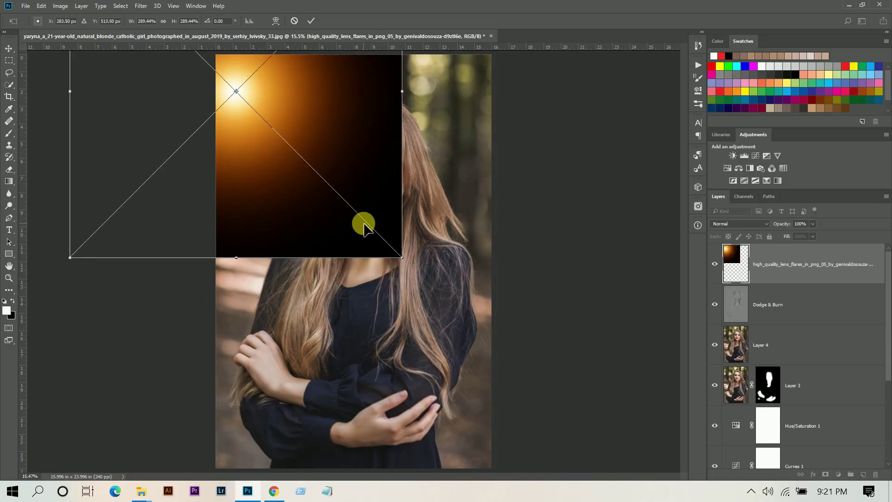
key("Return")
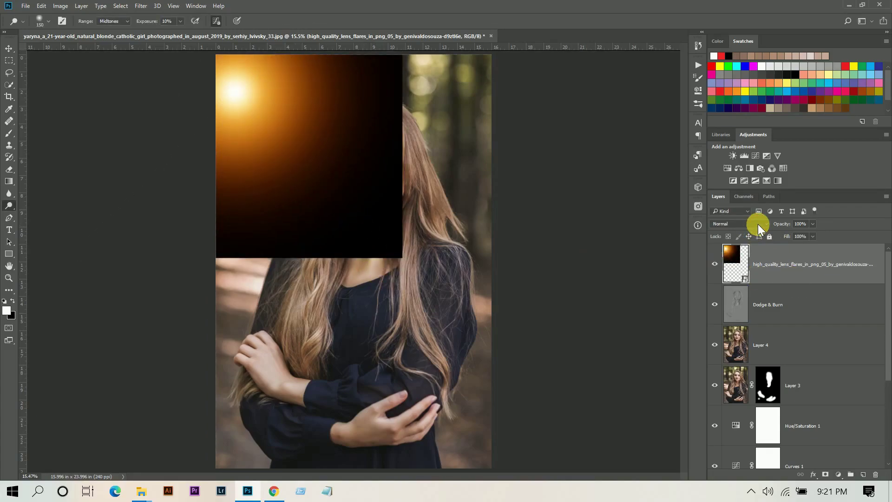
- Set the flare layer to Screen and scale it to about 384% in the top-left corner
left_click(757, 224)
left_click(729, 288)
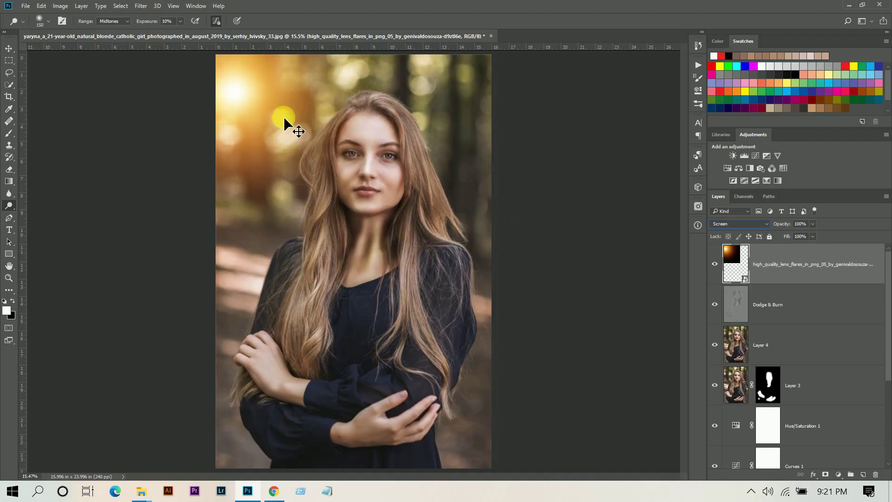
key("ctrl+t")
left_click_drag(297, 114, 286, 123)
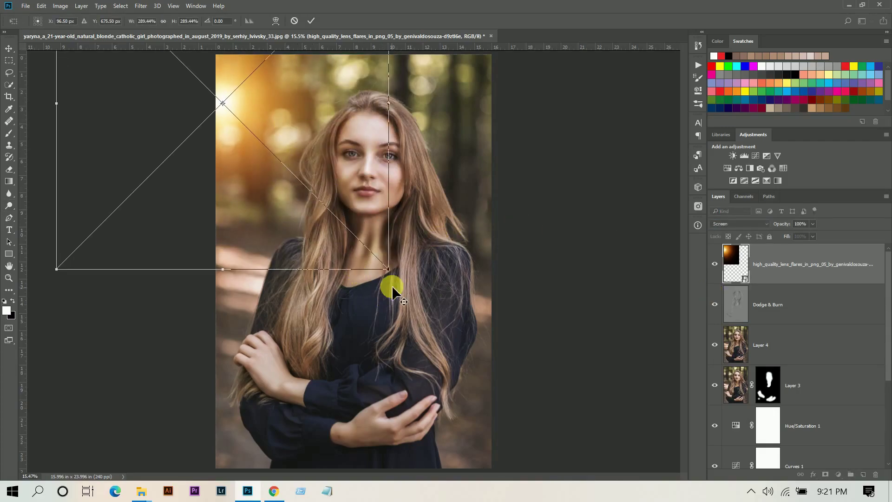
left_click_drag(398, 281, 464, 370)
left_click_drag(405, 244, 409, 254)
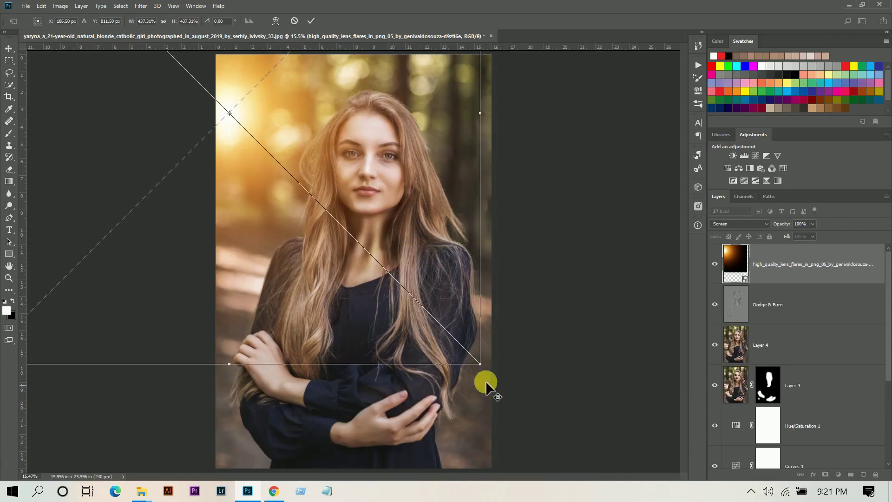
left_click_drag(484, 367, 472, 342)
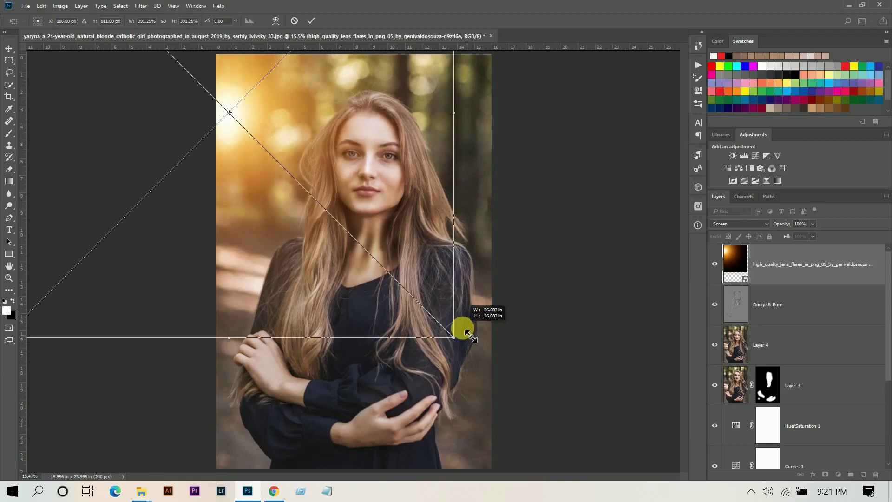
left_click_drag(383, 244, 378, 241)
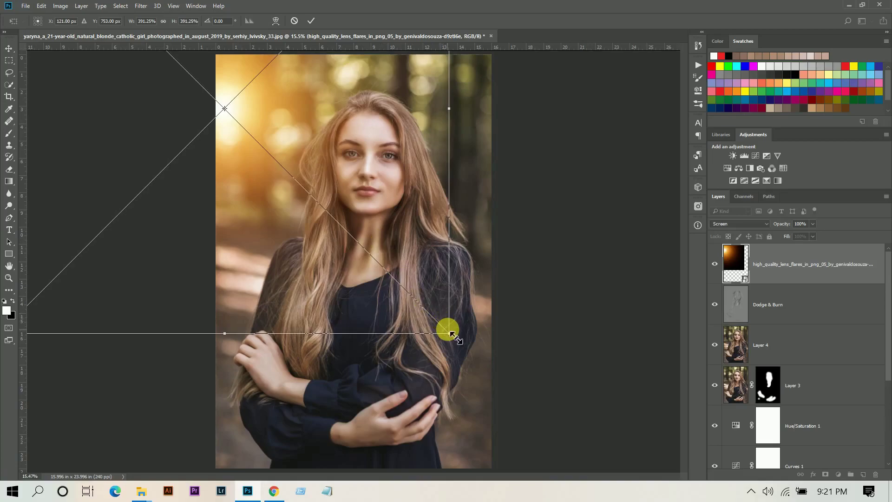
left_click_drag(449, 334, 447, 329)
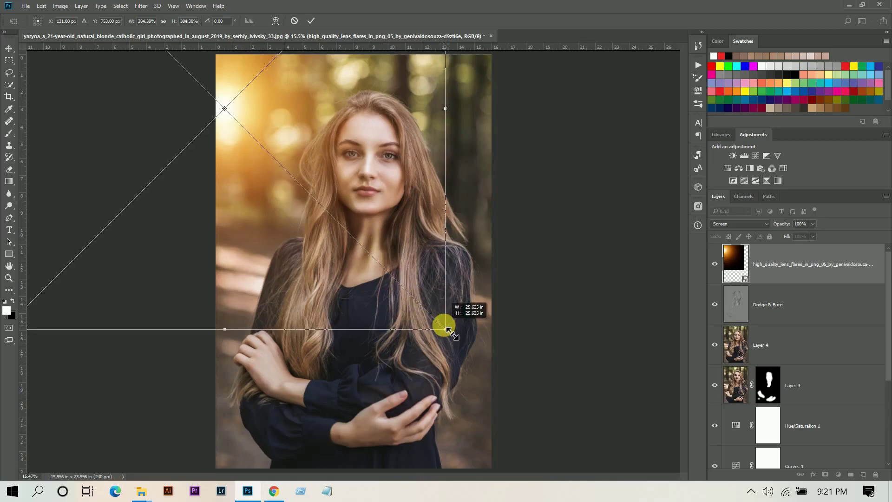
double_click(370, 221)
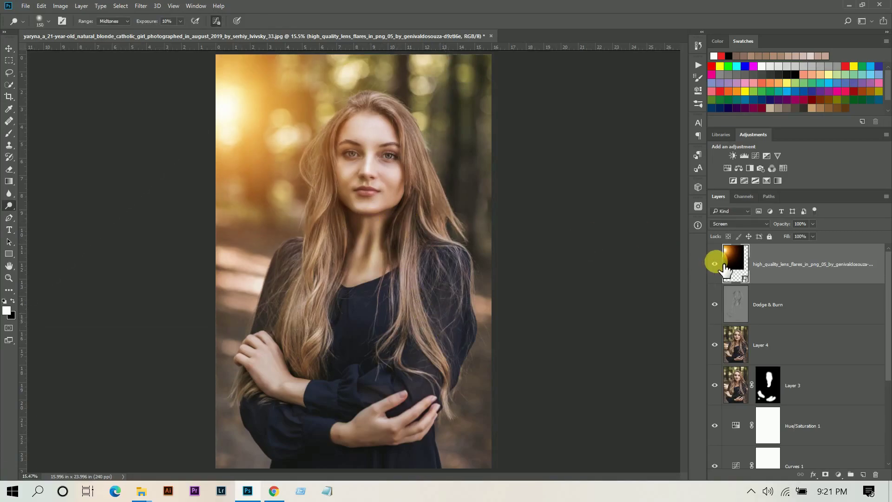
- Compare the flare on and off, then nudge its glow slightly down and left
left_click(715, 264)
left_click(715, 264)
left_click(715, 264)
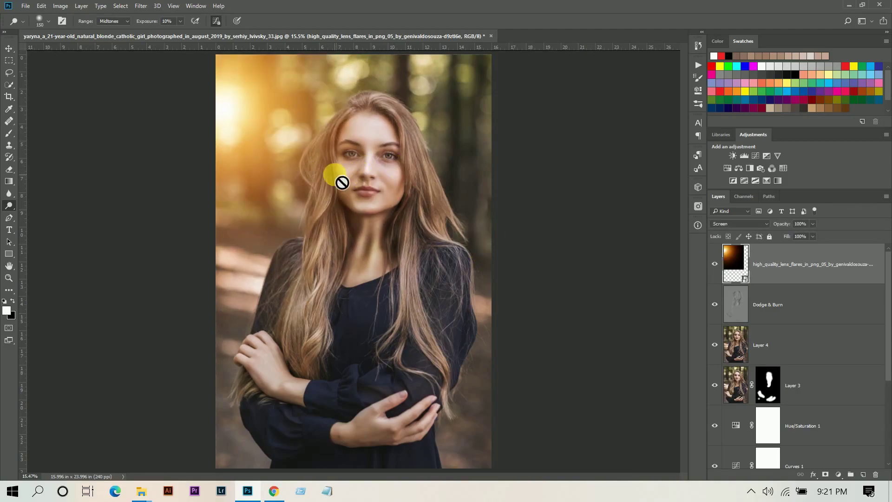
key("ctrl+t")
left_click_drag(277, 123, 268, 133)
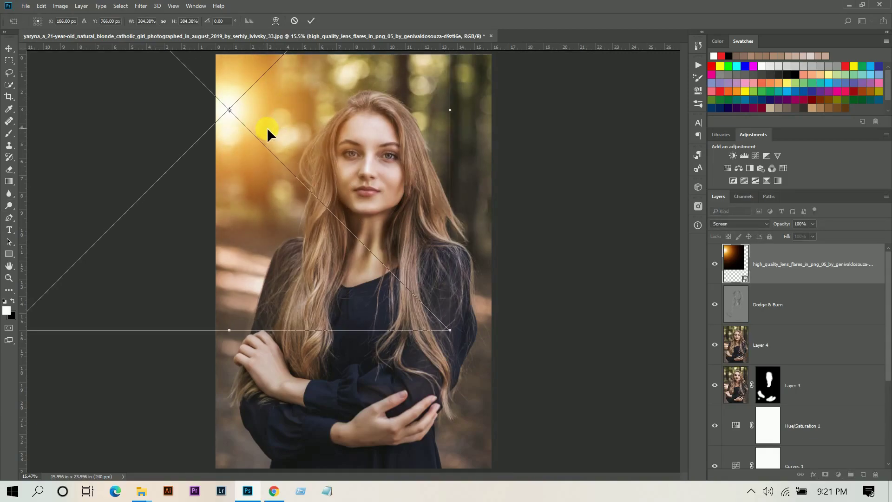
key("Return")
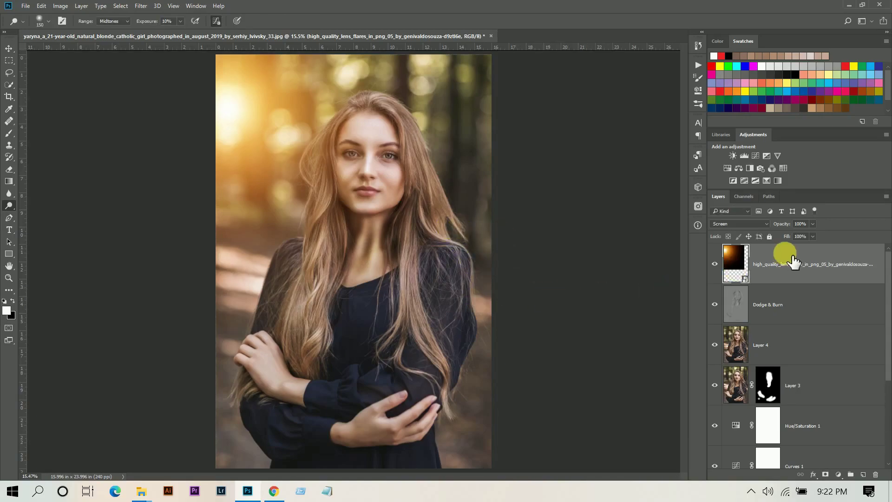
- Add a Gradient Fill layer using the Neutral Density preset with its start stop at 69% opacity
left_click(838, 474)
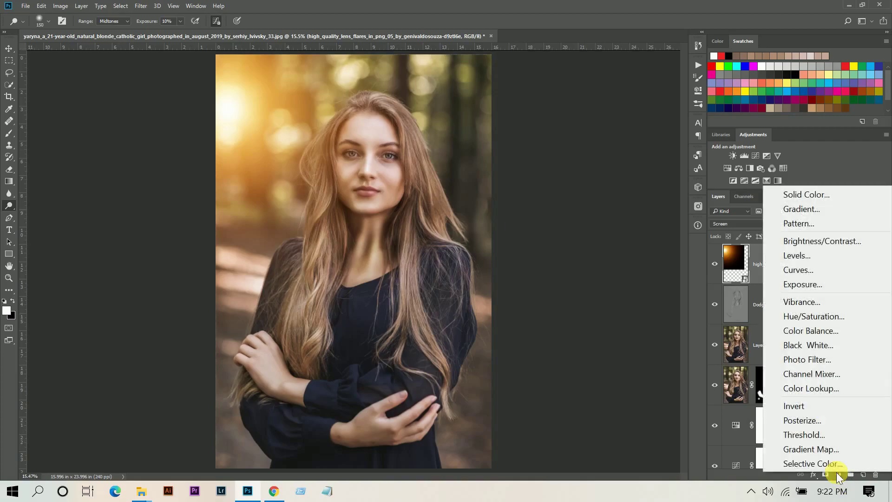
left_click(804, 210)
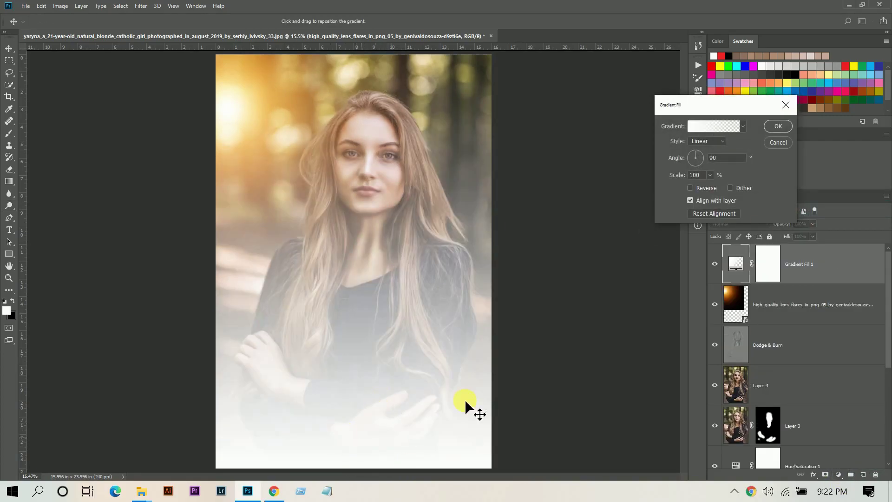
left_click(715, 126)
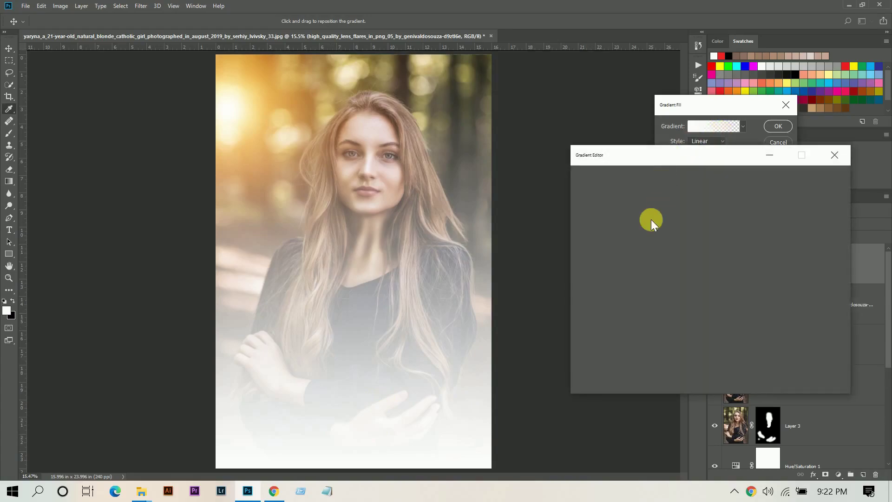
left_click(752, 232)
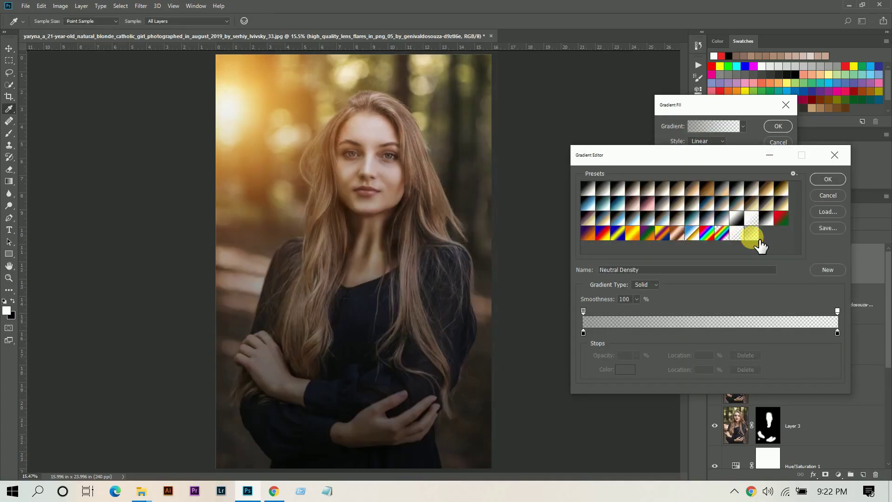
left_click(584, 310)
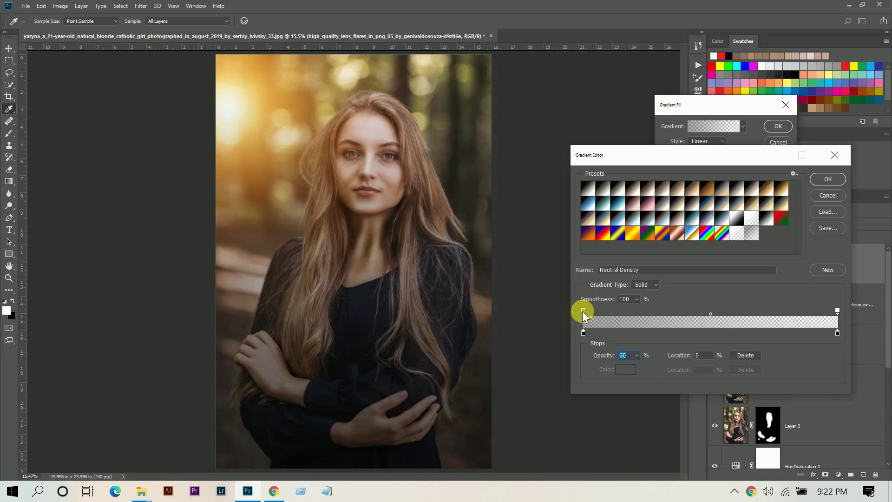
left_click(637, 356)
left_click(641, 367)
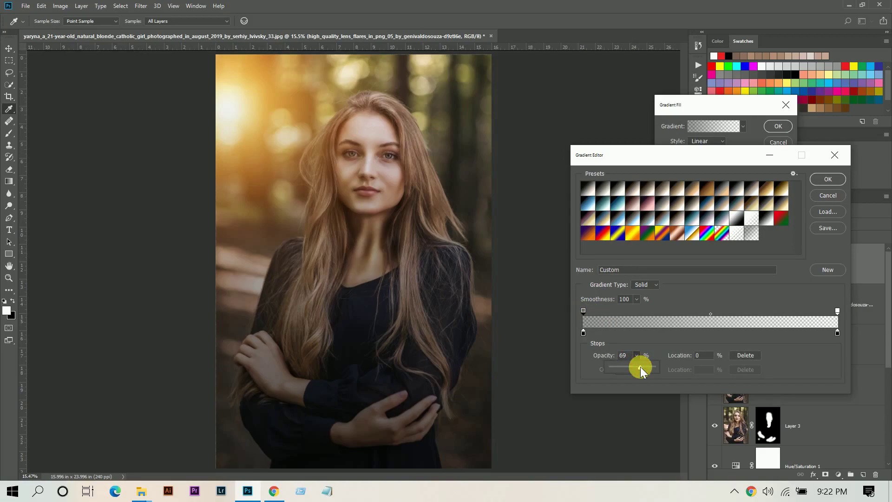
left_click(819, 179)
- Drag the gradient into place over the lower photo, confirm the fill, and compare it on and off
mouse_move(400, 266)
left_mouse_down()
mouse_move(383, 388)
mouse_move(382, 331)
mouse_move(378, 417)
left_mouse_up()
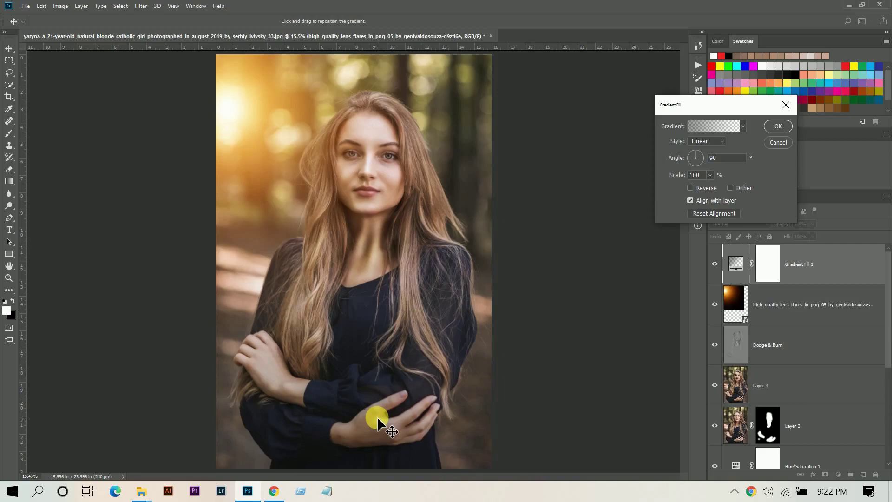
key("o")
left_click(790, 122)
left_click(715, 264)
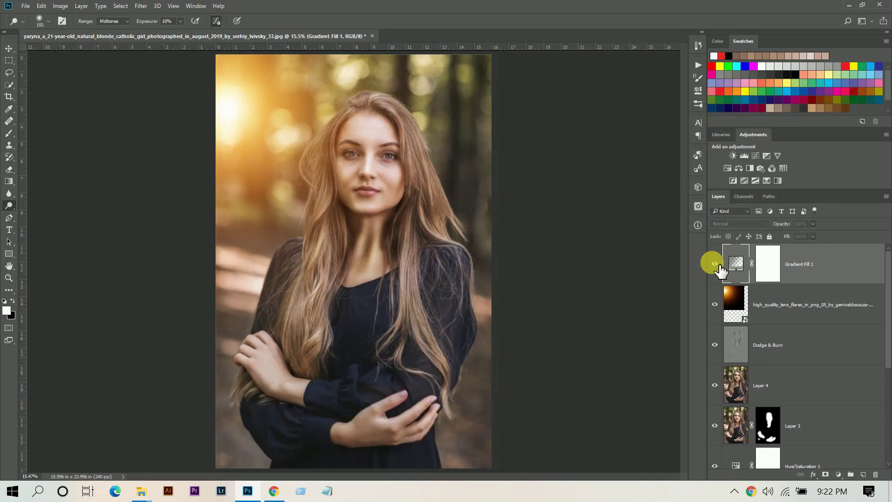
left_click(715, 264)
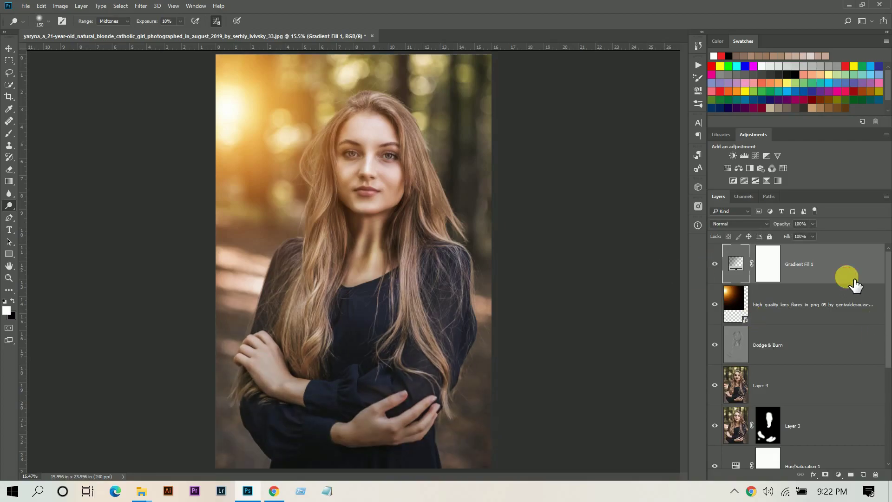
- Add a Gradient Map adjustment layer using the Gold 2 gradient preset
left_click(837, 474)
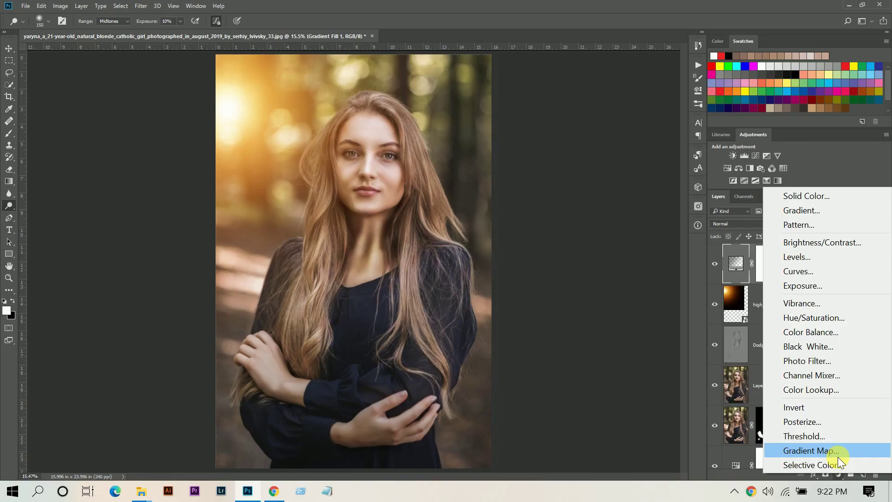
left_click(838, 456)
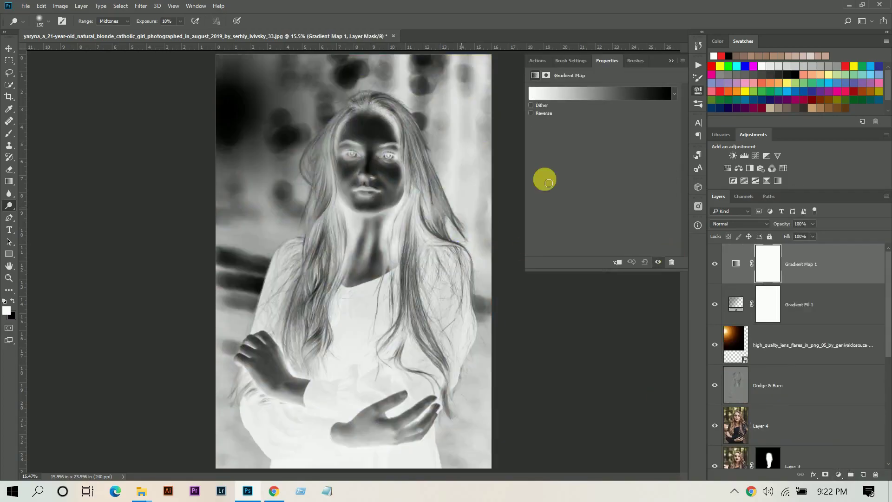
left_click(600, 95)
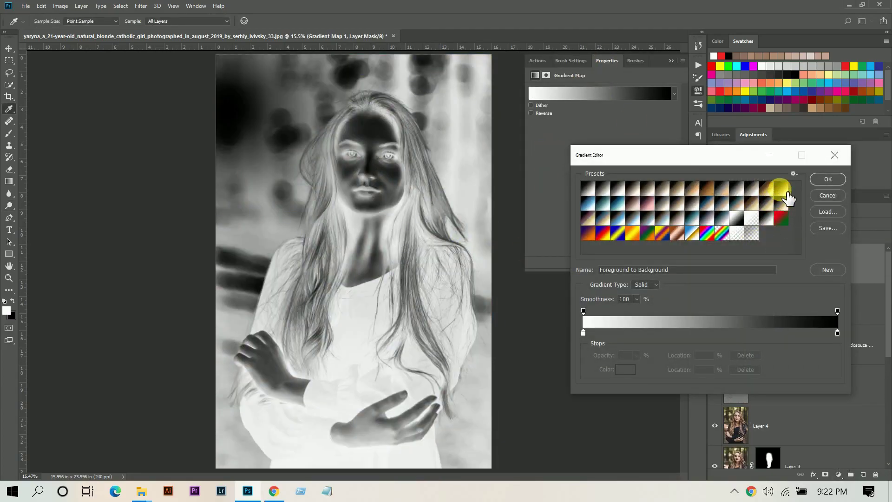
left_click(780, 189)
double_click(623, 271)
left_click(794, 174)
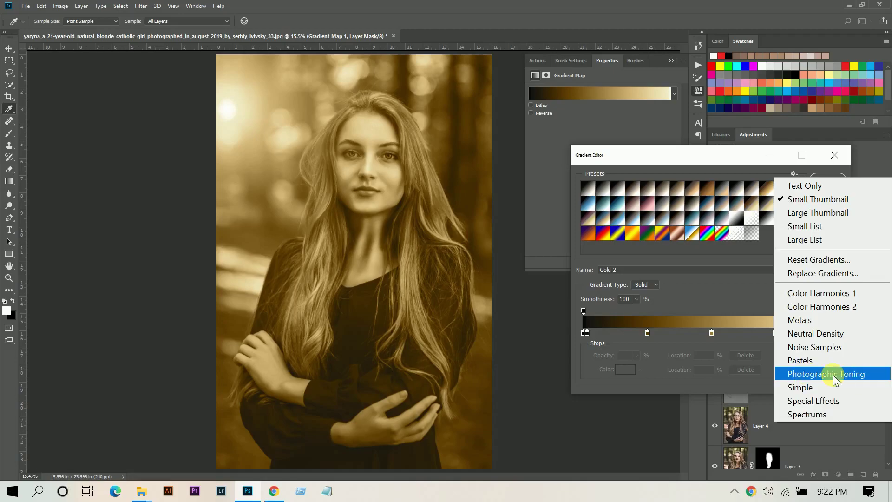
left_click(719, 297)
left_click(819, 178)
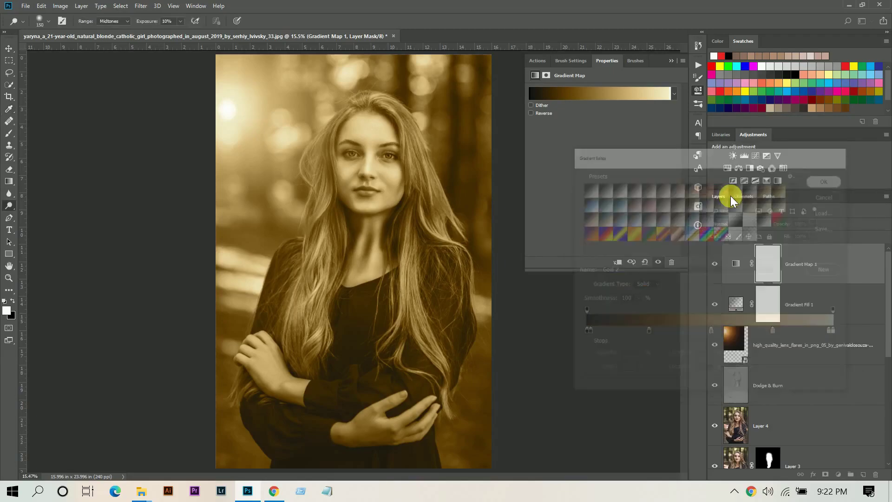
- Blend the gradient map in Soft Light at 15% opacity and compare it on and off
left_click(751, 223)
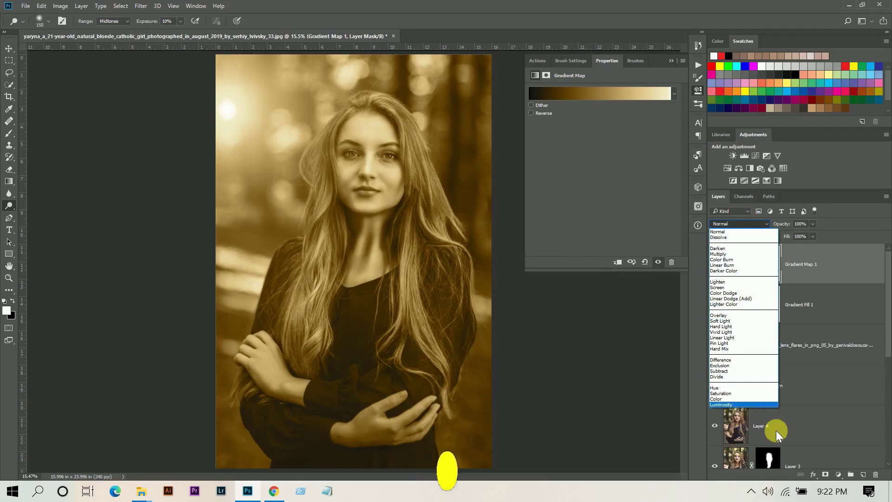
left_click(725, 320)
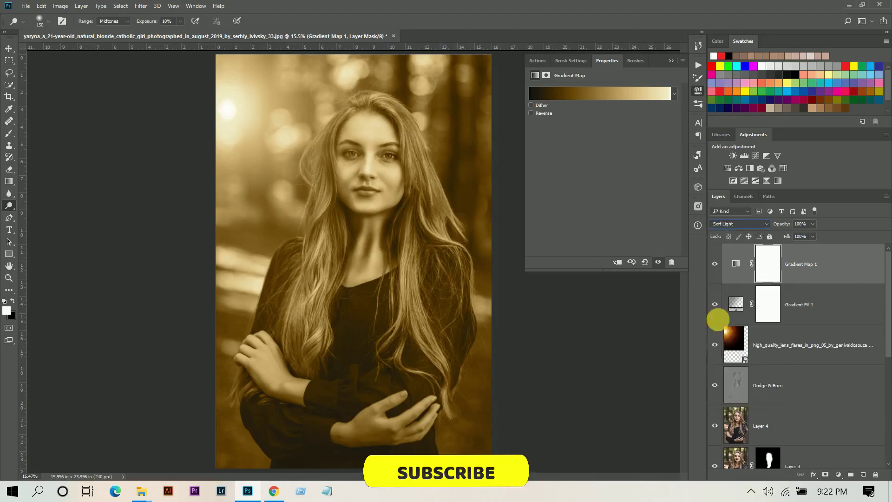
left_click(813, 223)
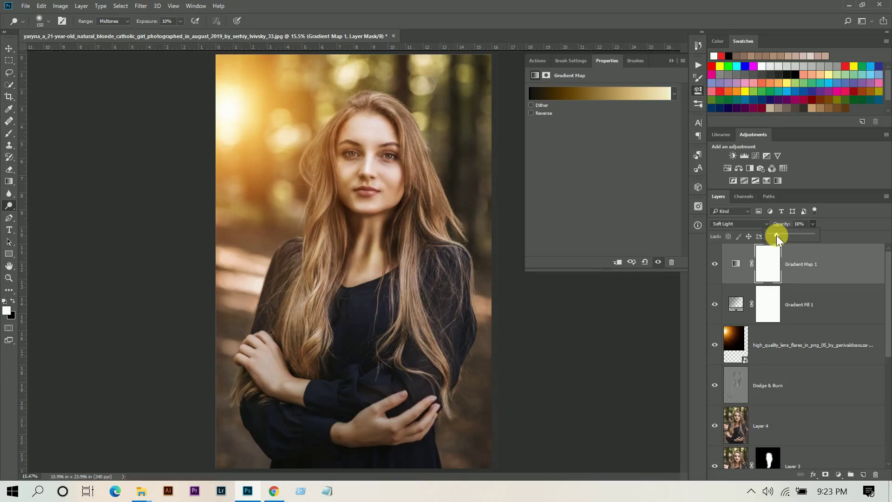
left_click(716, 266)
left_click(716, 264)
left_click(716, 264)
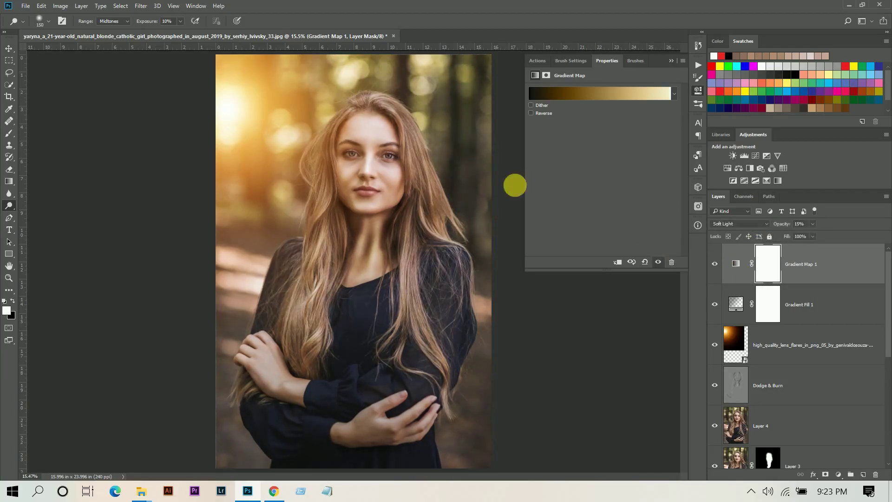
- Zoom in, collapse the Properties panel, and recheck the gradient map's effect on the portrait
key("ctrl+plus")
key("ctrl+plus")
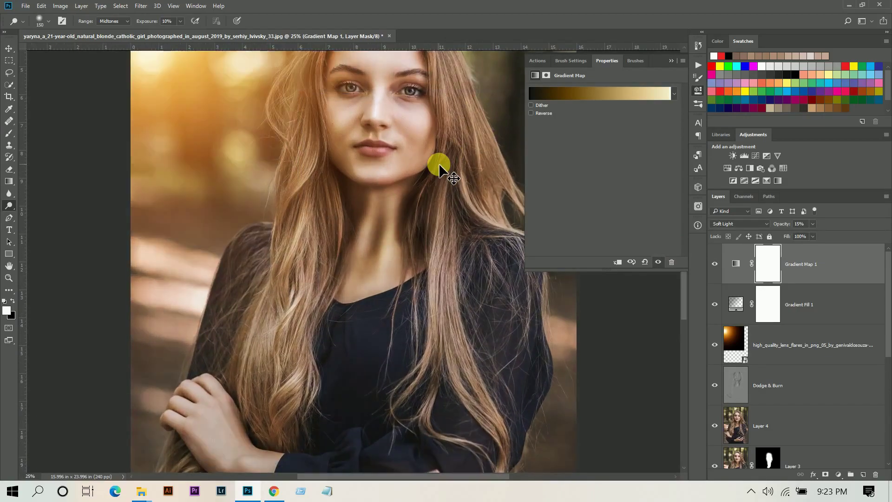
key("ctrl+plus")
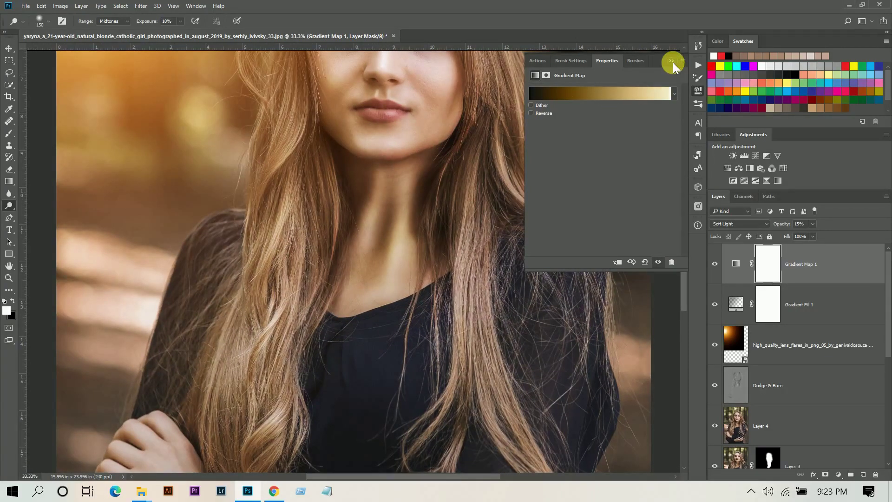
left_click(672, 61)
left_click_drag(684, 274, 684, 215)
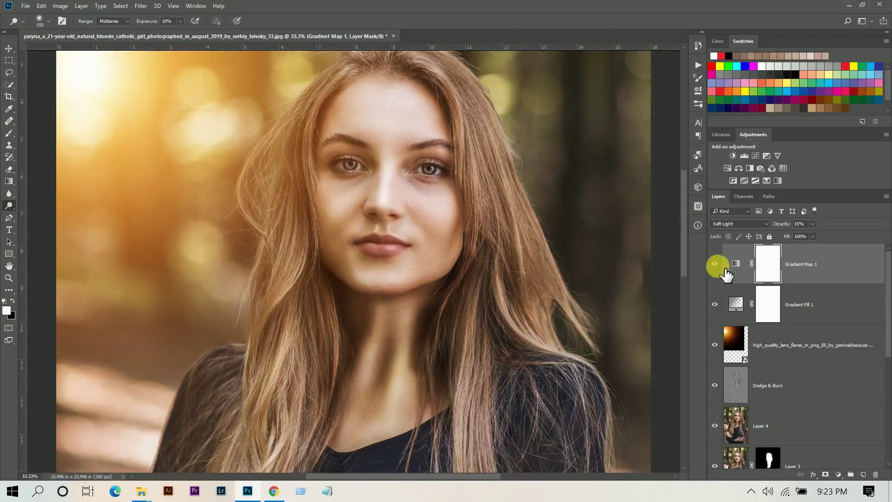
left_click(718, 265)
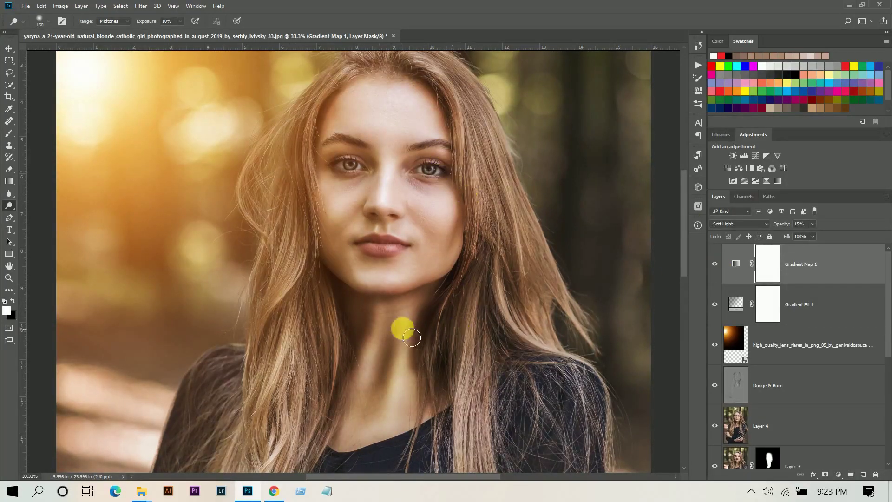
left_click(715, 264)
left_click(833, 272)
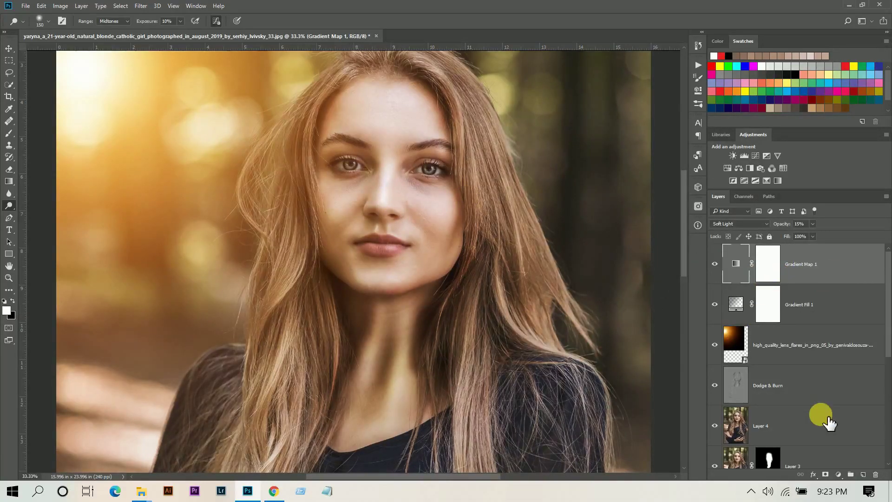
- Add a Black & White adjustment layer with lowered Reds and Yellows, comparing it on and off
left_click(839, 475)
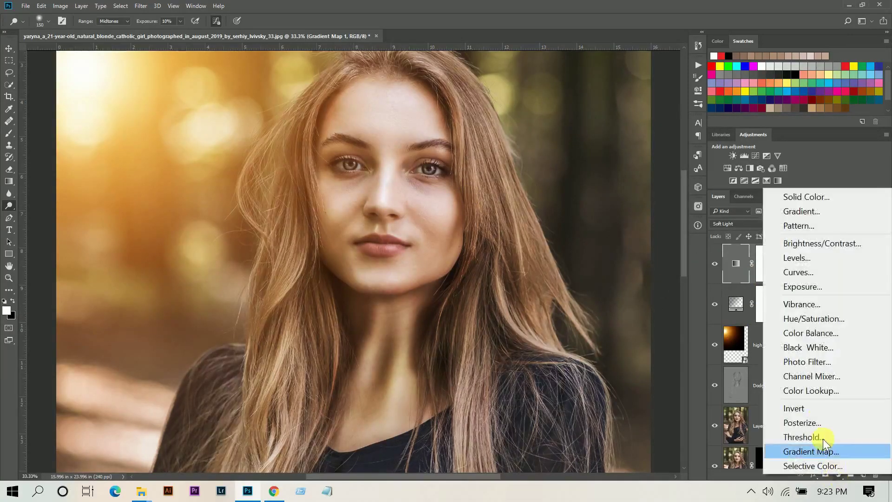
left_click(831, 352)
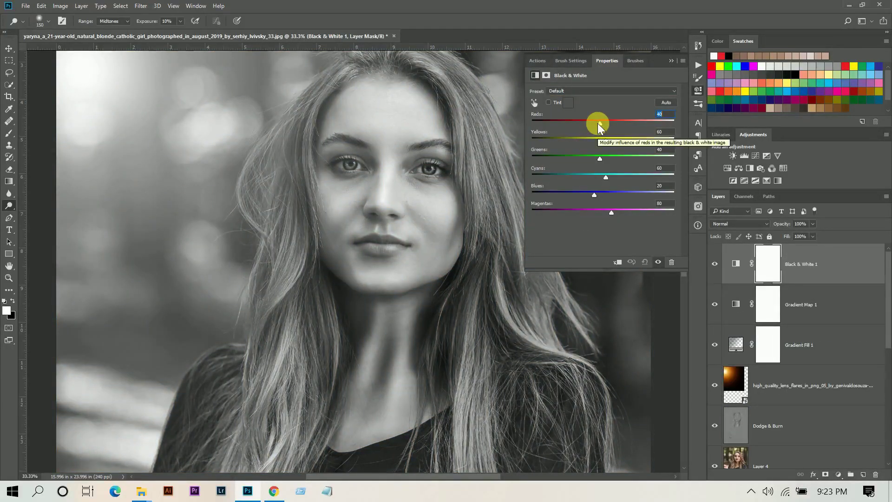
left_click_drag(598, 124, 585, 127)
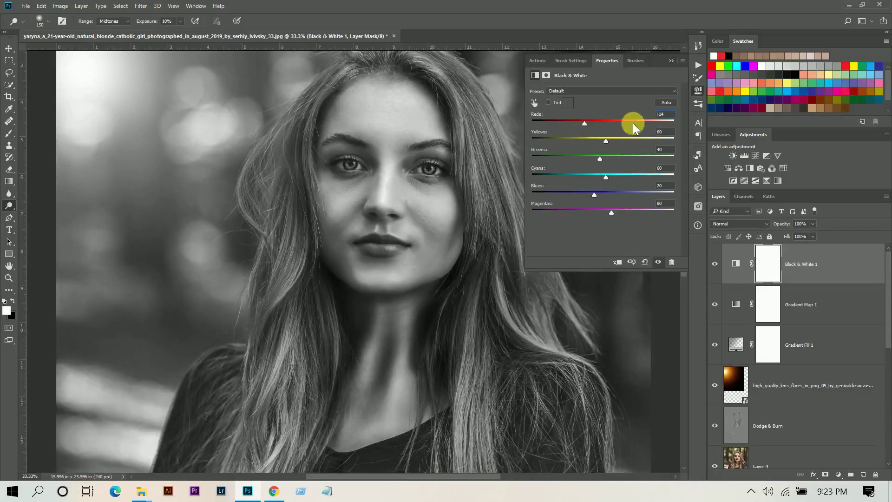
left_click(667, 115)
left_click_drag(606, 141, 600, 141)
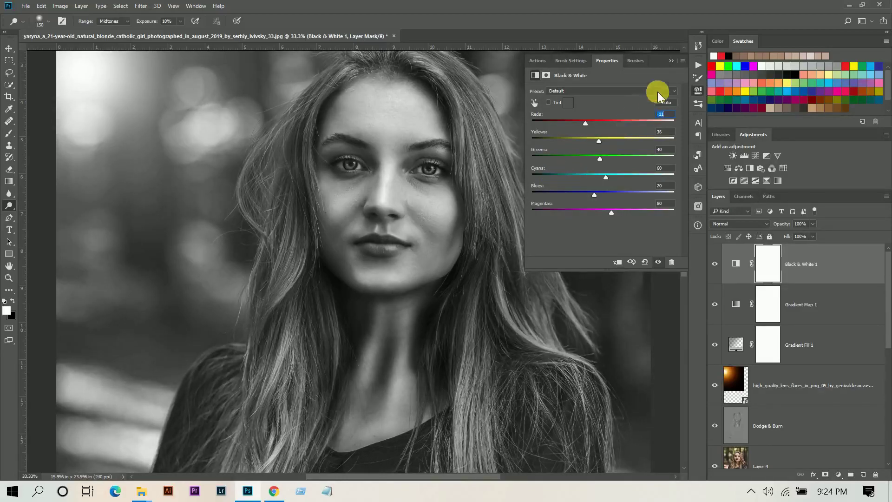
left_click(715, 263)
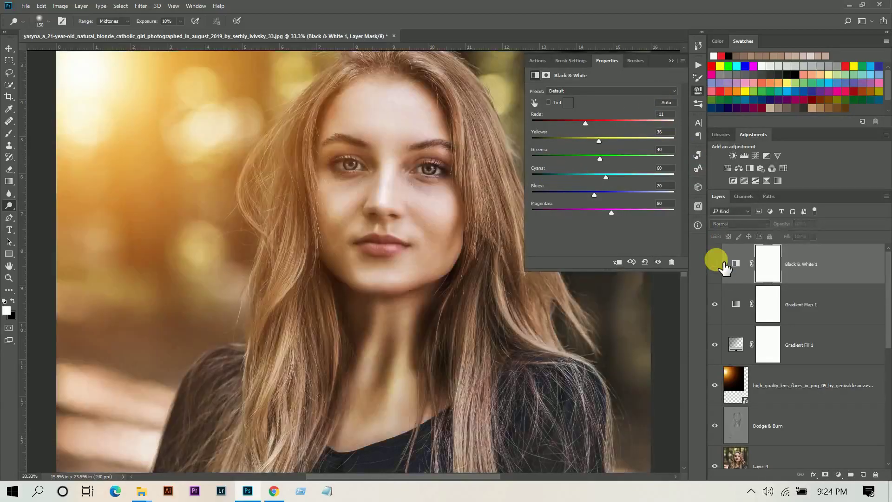
left_click(714, 264)
- Blend the Black & White layer as Luminosity at 7% opacity and compare the result
left_click(747, 223)
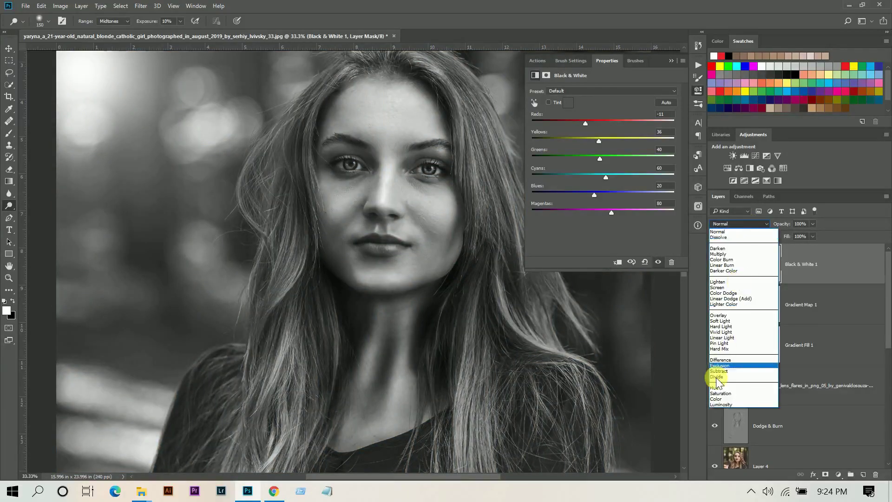
left_click(727, 403)
left_click(671, 62)
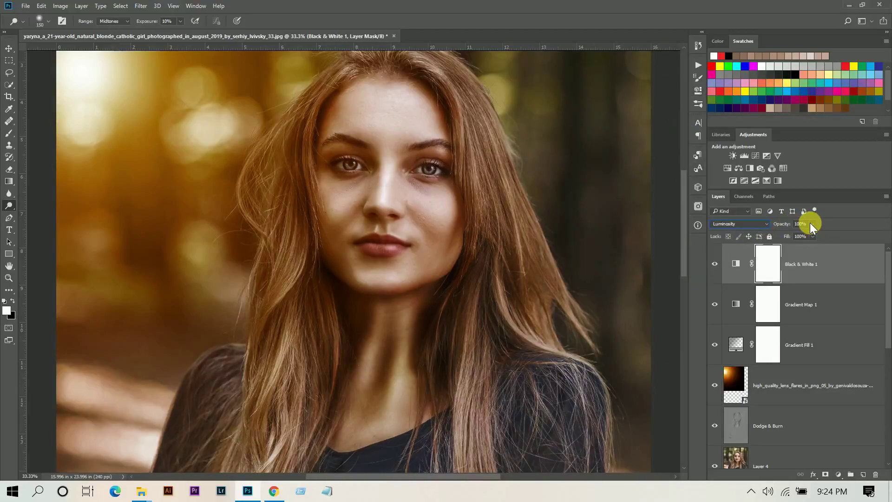
left_click_drag(811, 224, 774, 236)
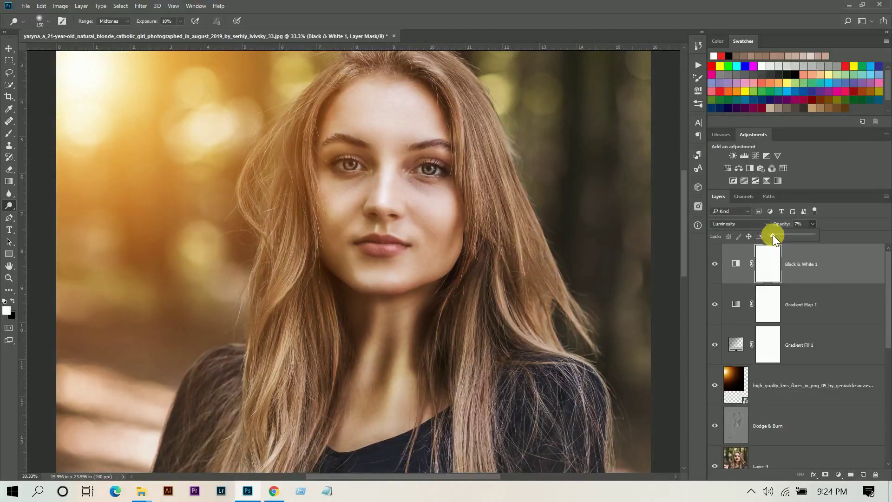
left_click(715, 264)
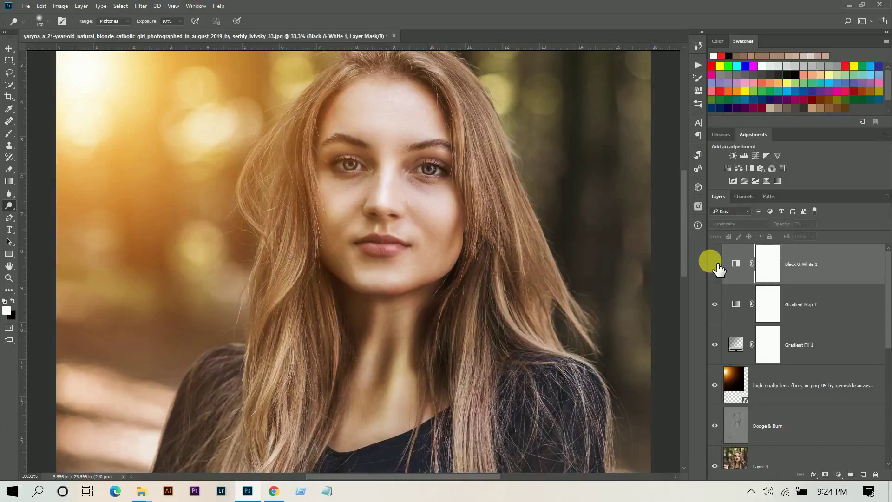
left_click(715, 265)
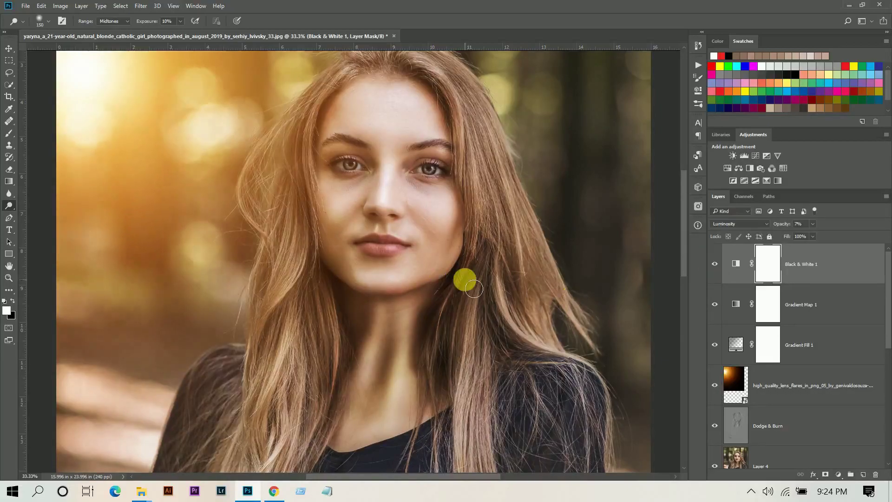
key("ctrl+minus")
key("ctrl+minus")
key("ctrl+minus")
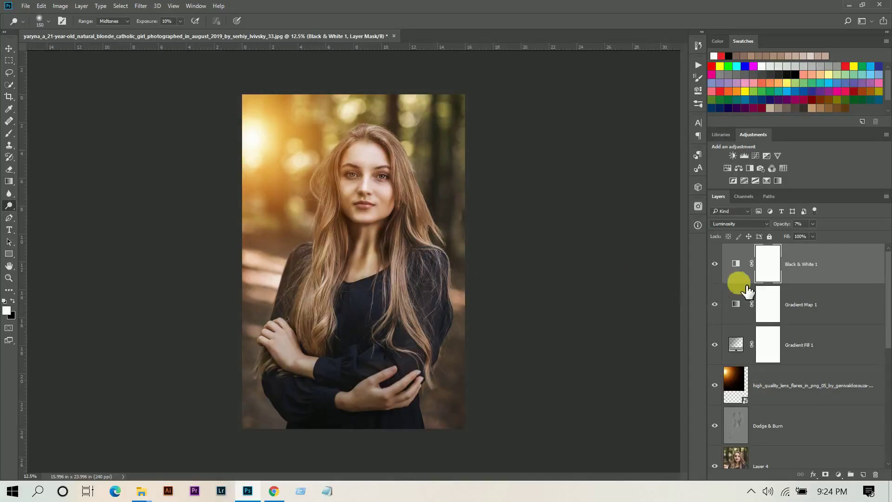
- Select the layers from Black & White 1 down to Layer 1 and group them with Ctrl+G
scroll(869, 284, "down", 5)
scroll(855, 299, "up", 2)
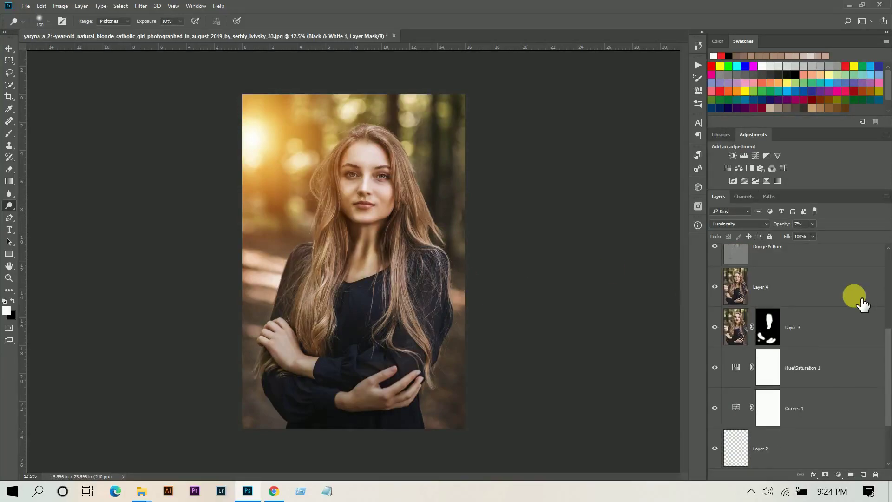
scroll(860, 302, "up", 2)
scroll(862, 304, "up", 2)
left_click(715, 264)
scroll(837, 311, "down", 5)
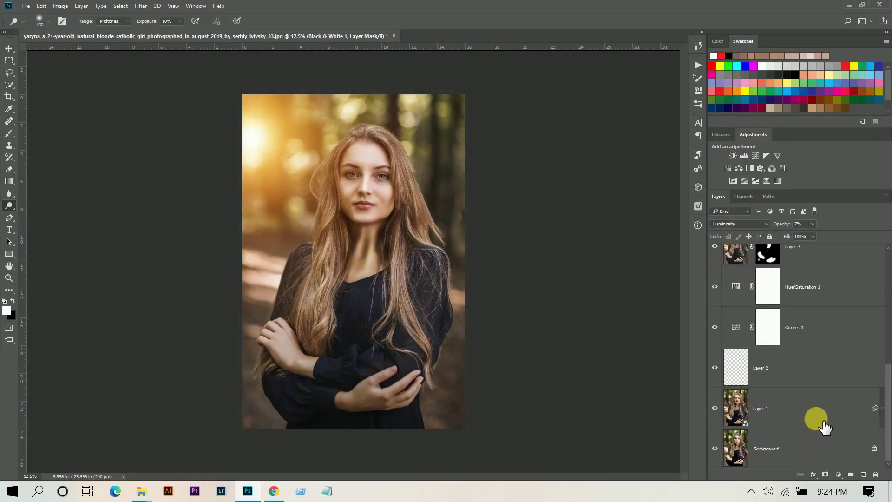
left_click(845, 412)
scroll(855, 376, "up", 5)
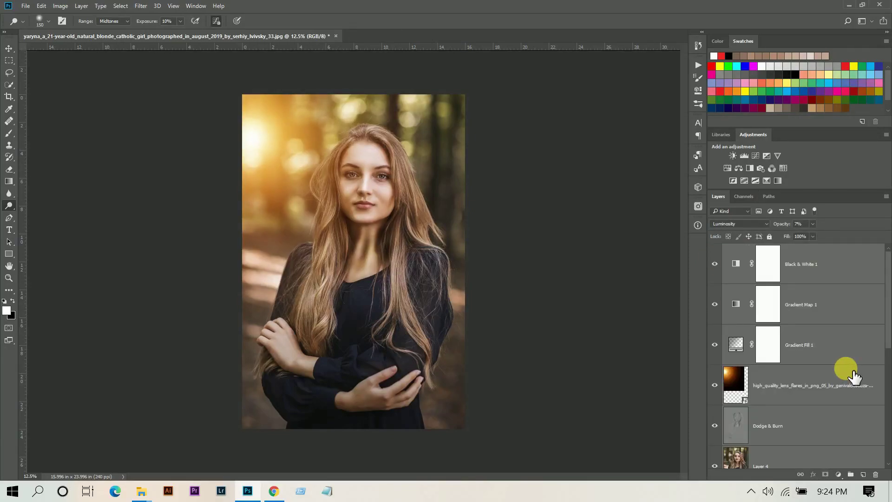
key("ctrl+g")
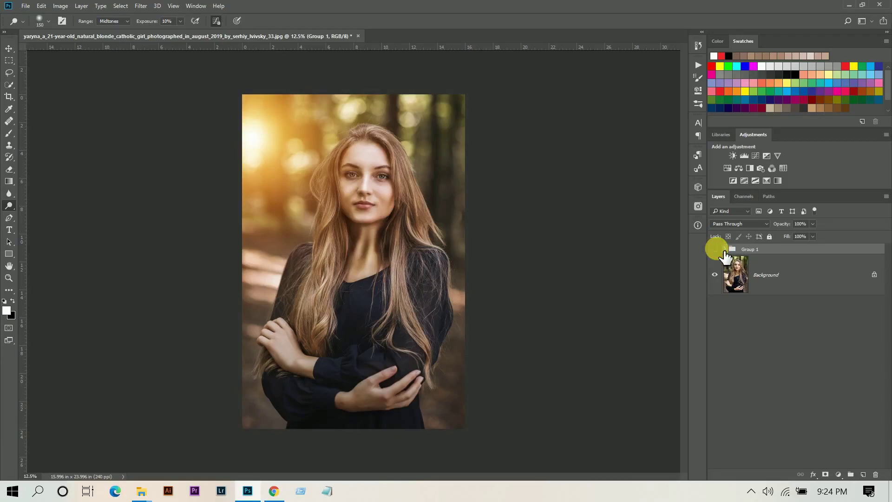
- Toggle Group 1's visibility at fit-to-screen zoom to compare the finished portrait
left_click(716, 249)
left_click(716, 249)
key("ctrl+0")
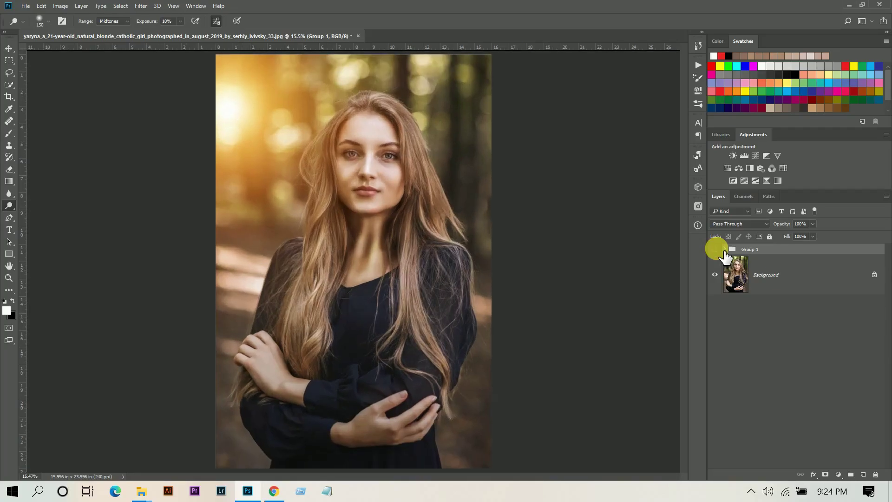
left_click(716, 249)
key("ctrl+plus")
left_click(716, 250)
left_click(716, 249)
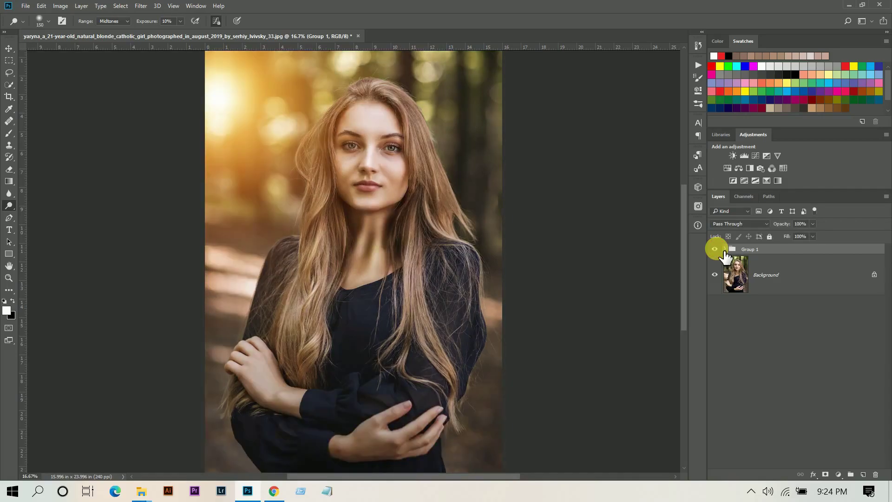